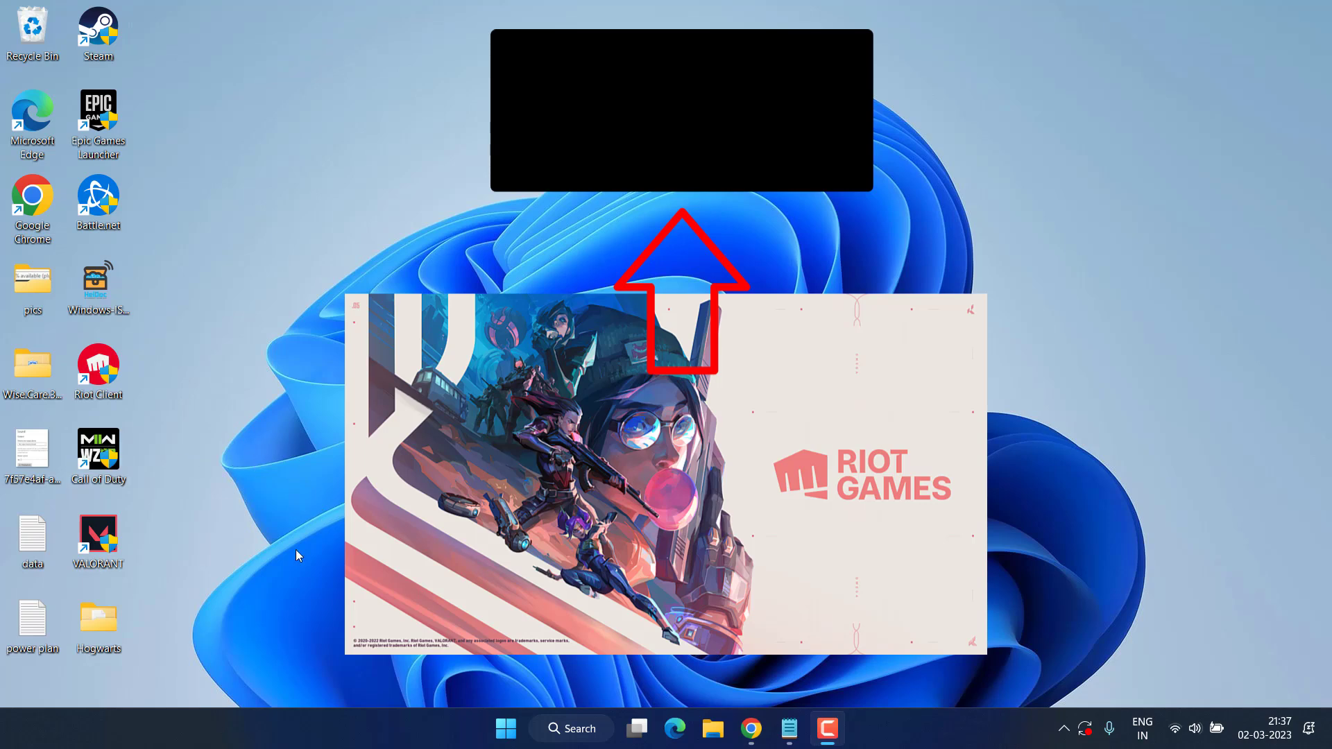
# Launch the Services console by running services.msc from the Win+X Run box.
pyautogui.rightClick(506, 729)
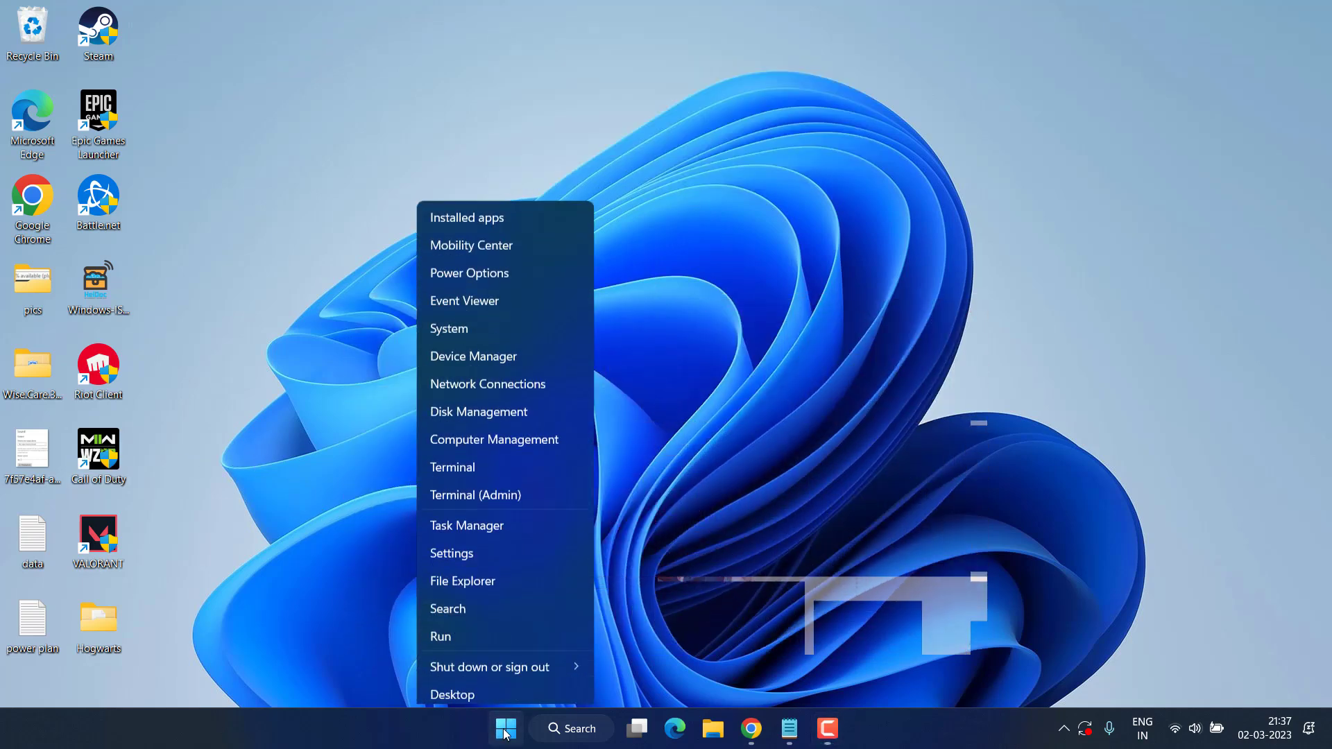
pyautogui.click(469, 629)
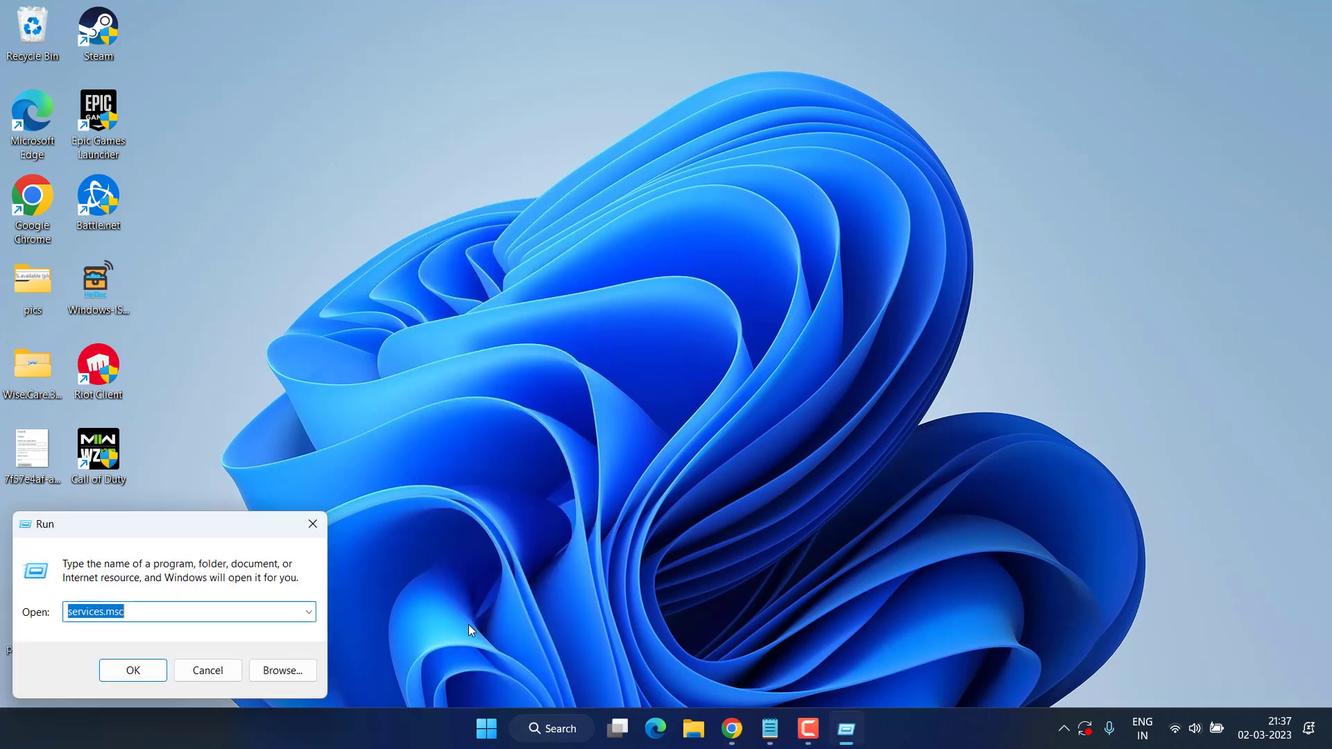
pyautogui.write('ser')
pyautogui.press('Down')
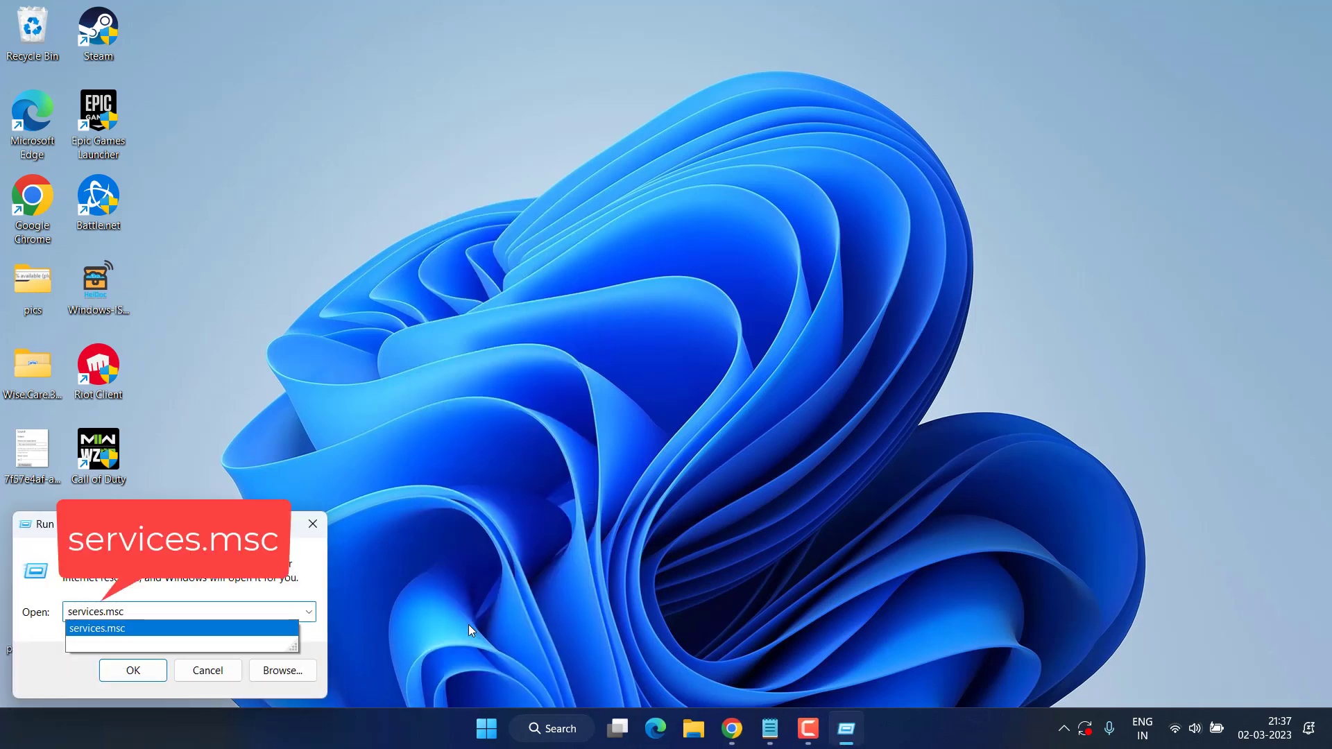
pyautogui.press('Return')
pyautogui.press('Return')
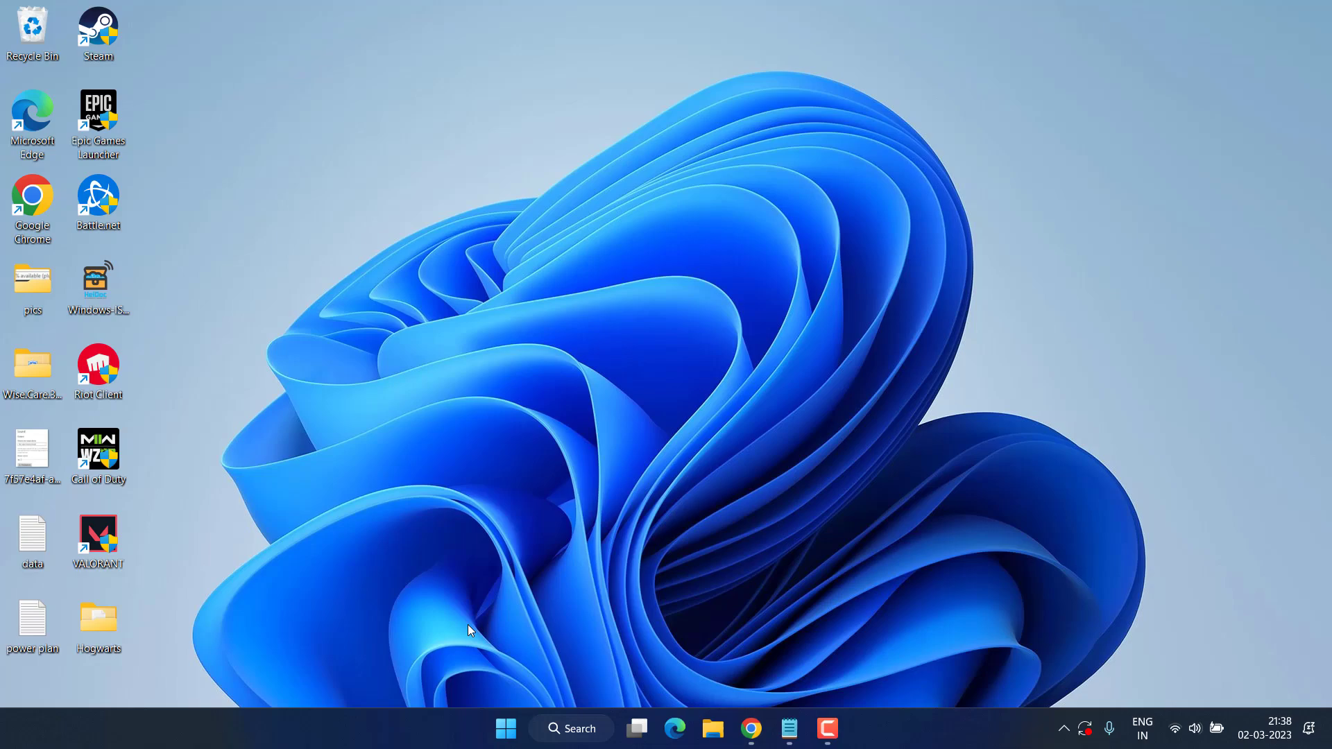
# Locate the vgc service in the list and start it from its Properties.
pyautogui.click(458, 333)
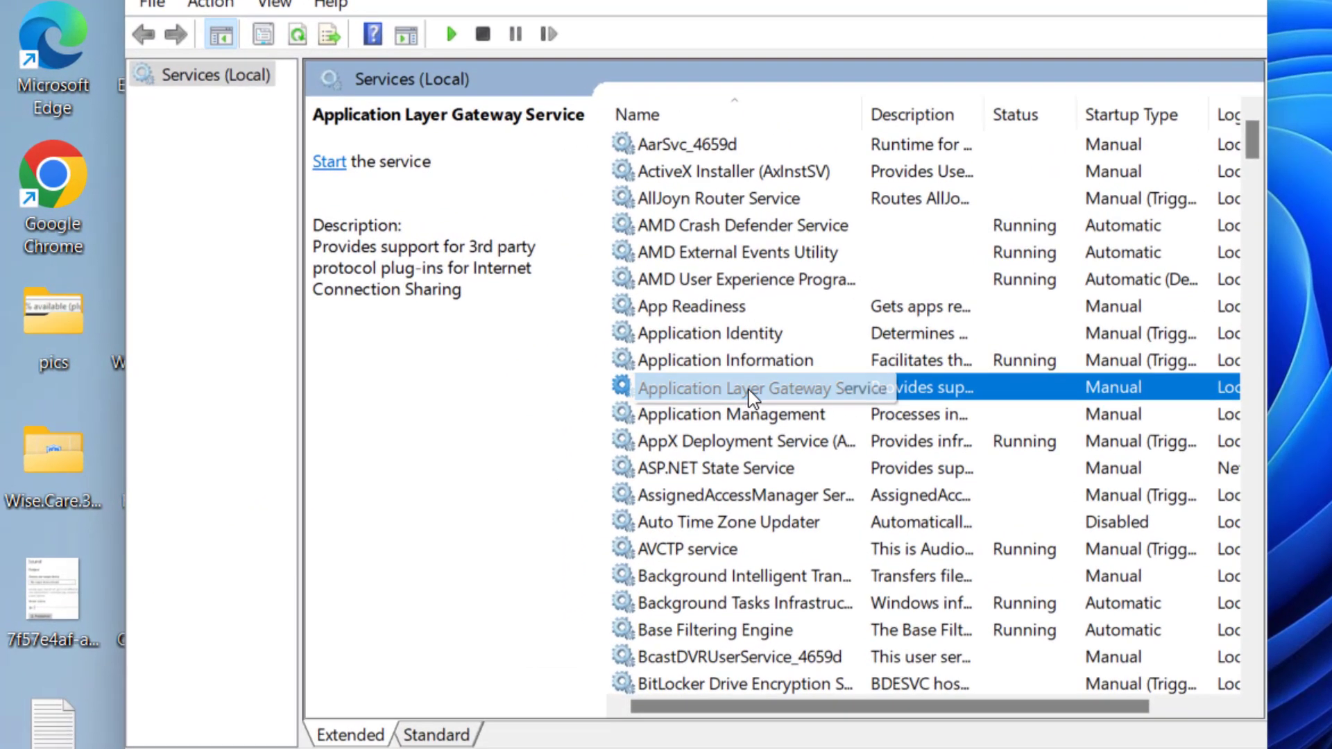
pyautogui.press('v')
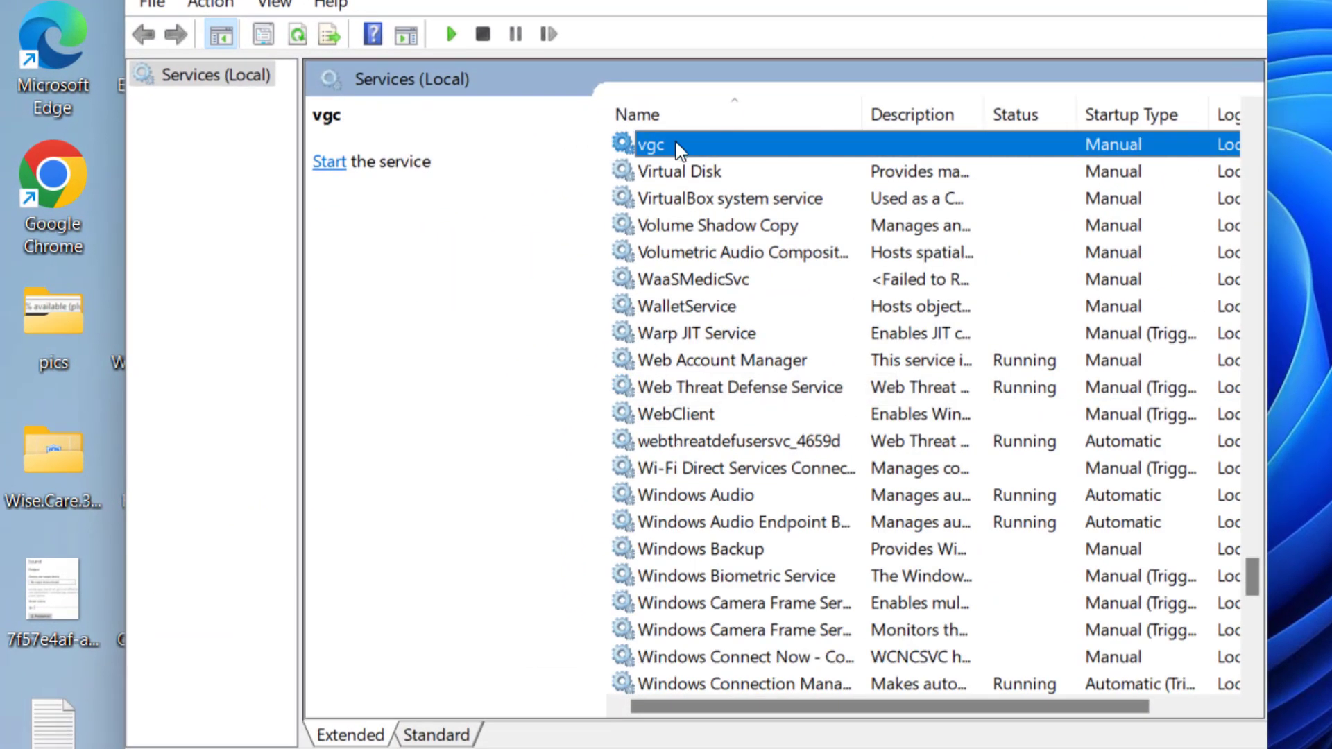
pyautogui.rightClick(687, 152)
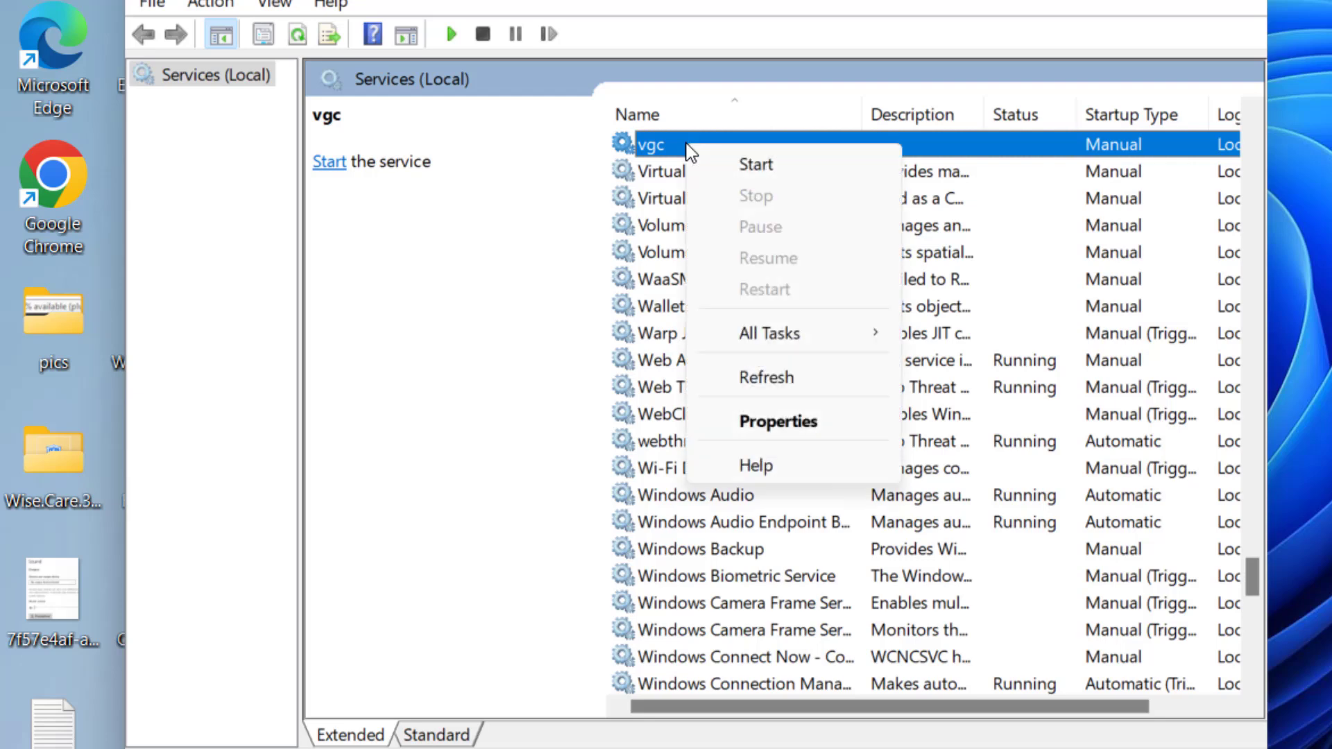
pyautogui.click(789, 421)
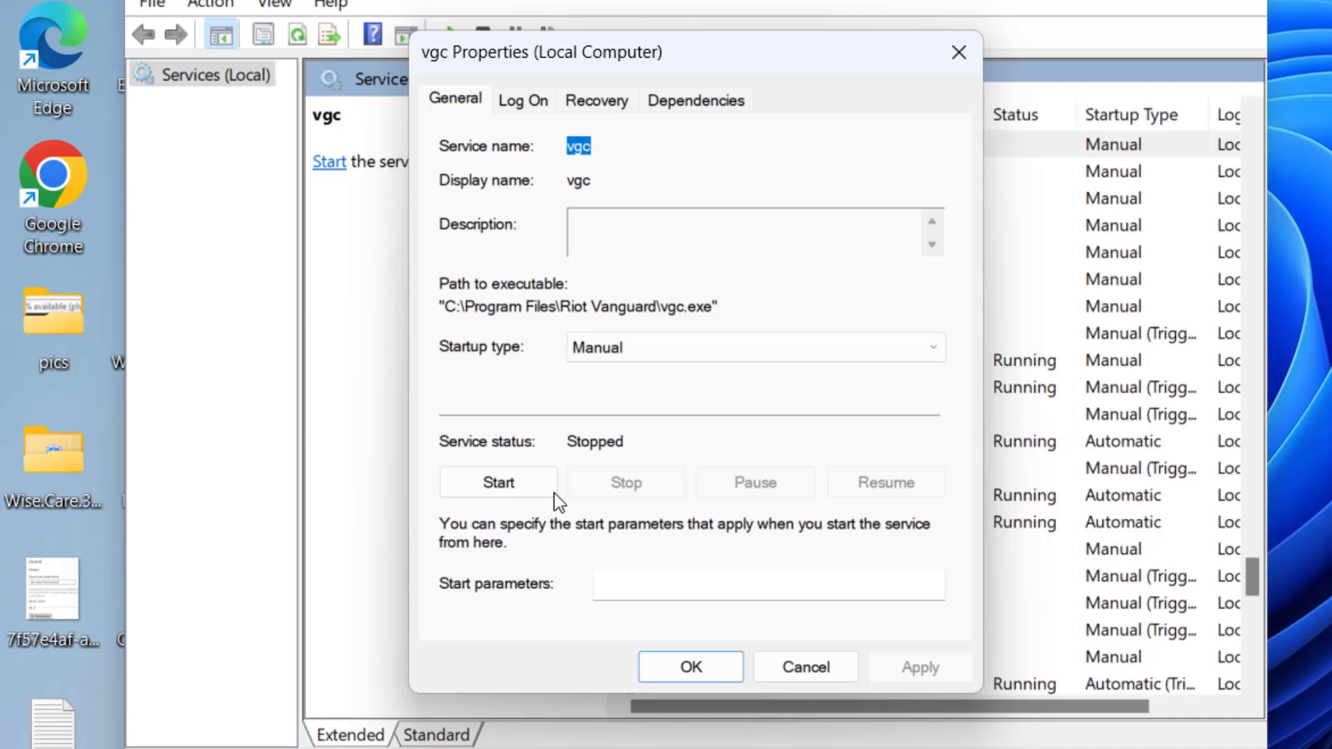
pyautogui.click(507, 479)
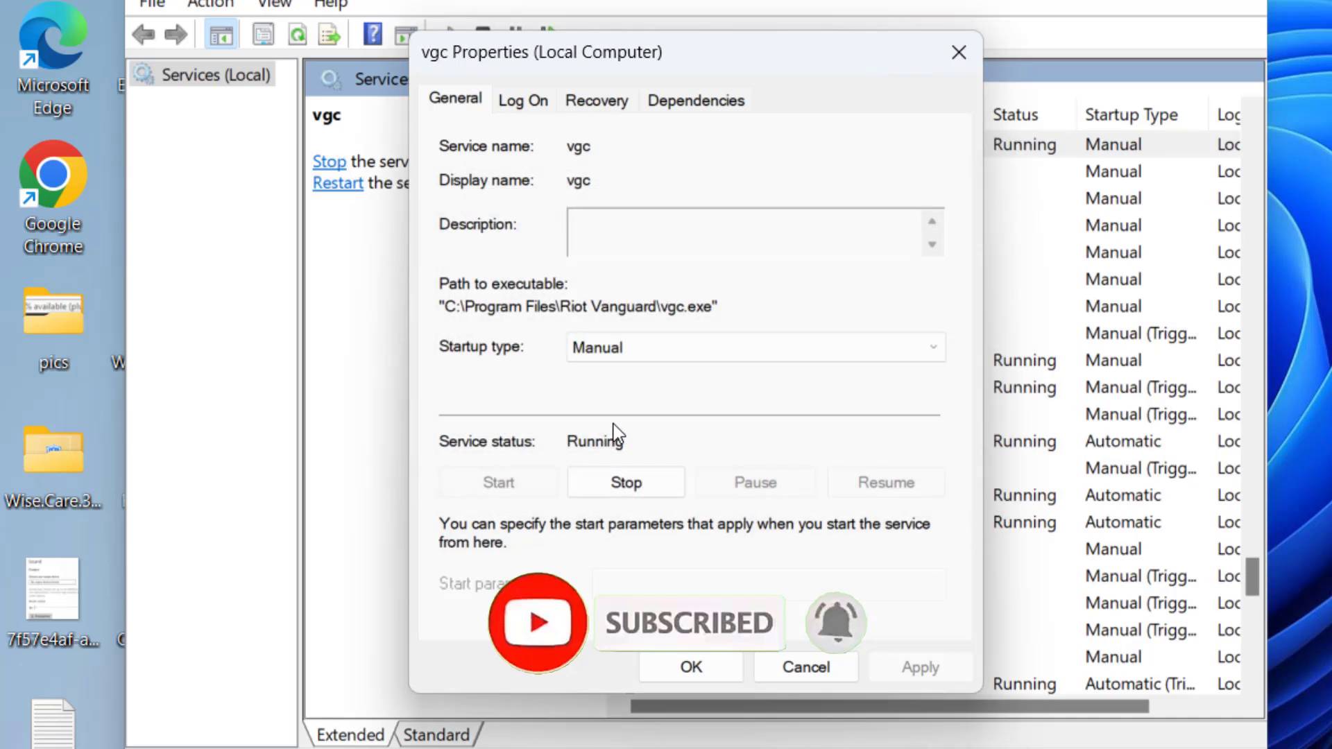
# Set vgc's startup type to Automatic, apply it, and close Services.
pyautogui.click(631, 354)
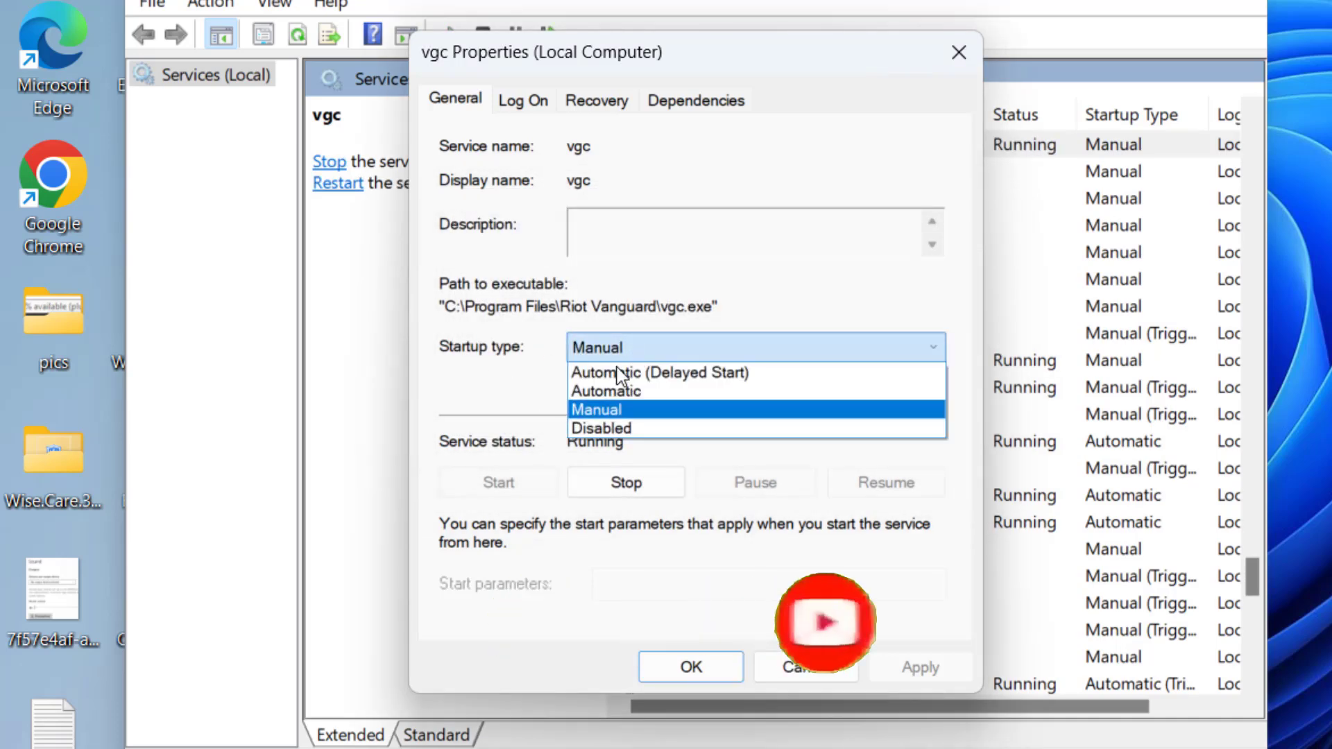
pyautogui.click(603, 399)
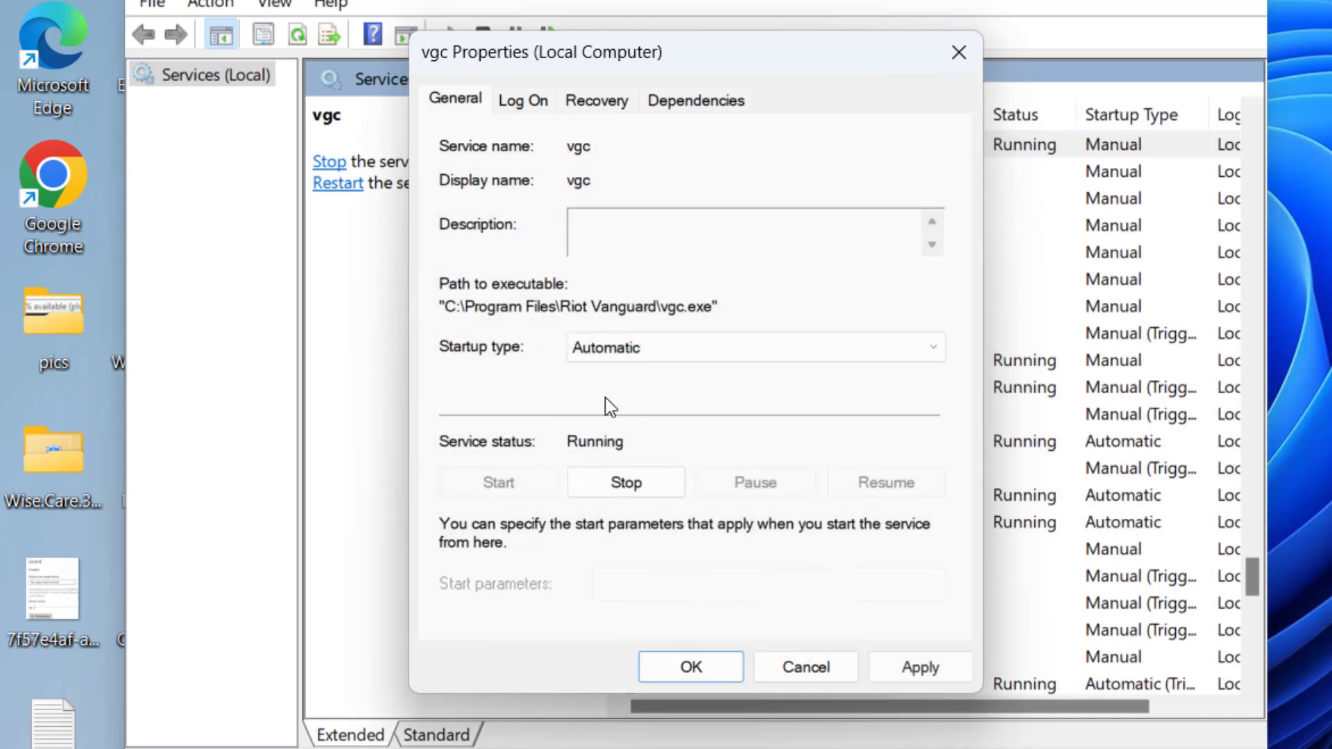
pyautogui.click(914, 667)
pyautogui.click(710, 663)
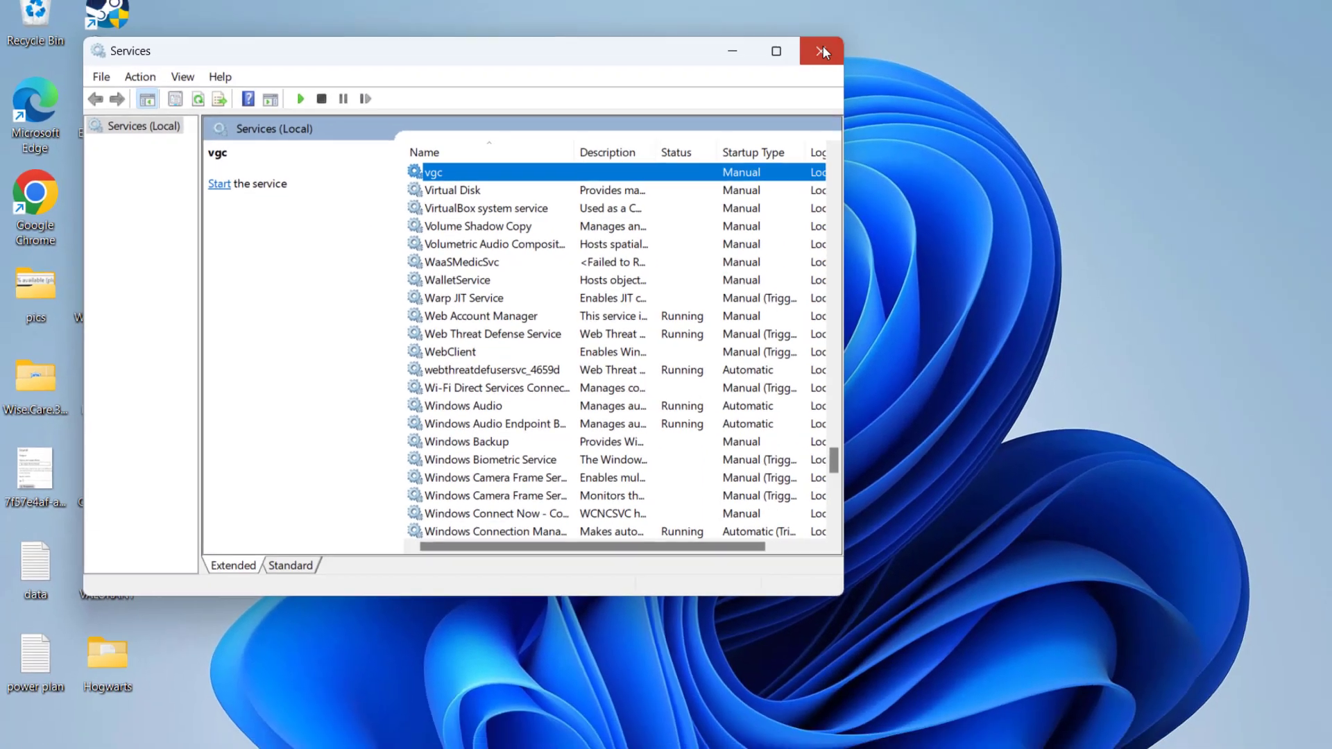
pyautogui.click(813, 50)
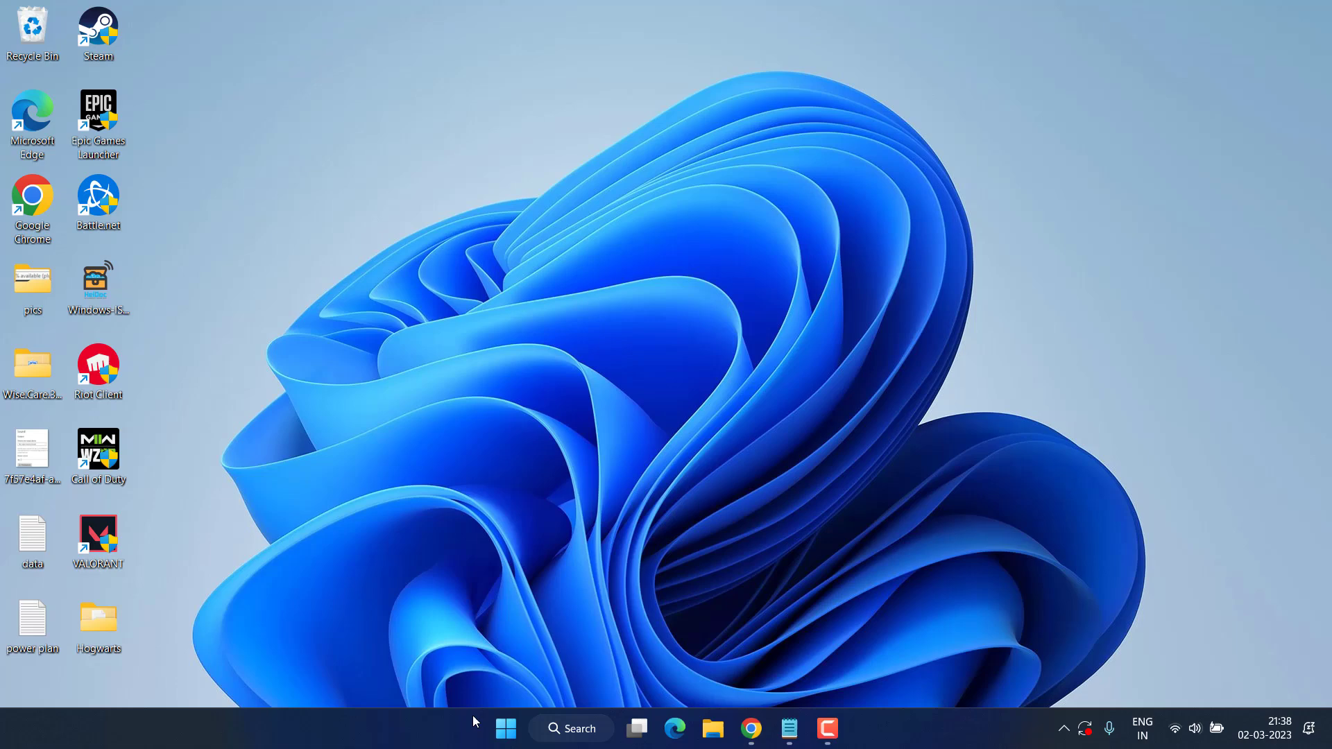
# Search Start for 'environment' and open Edit the system environment variables.
pyautogui.click(507, 728)
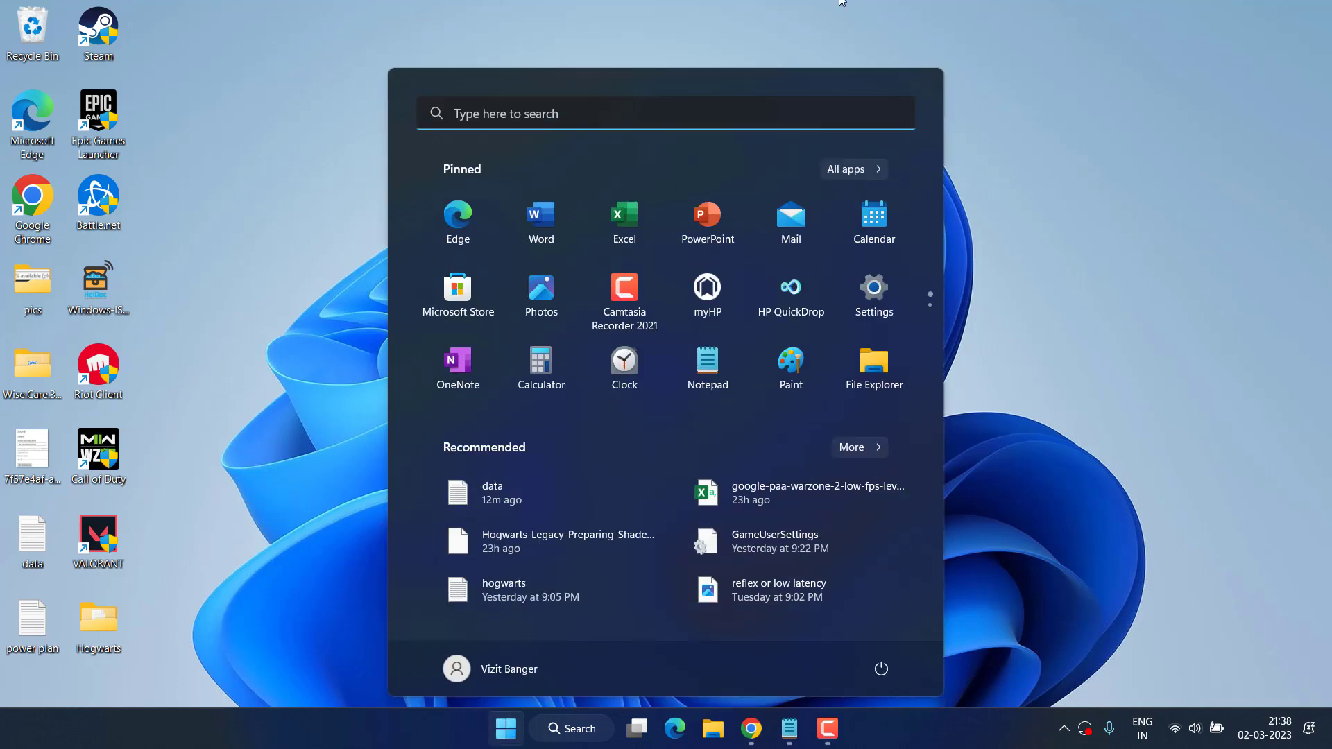
pyautogui.write('en')
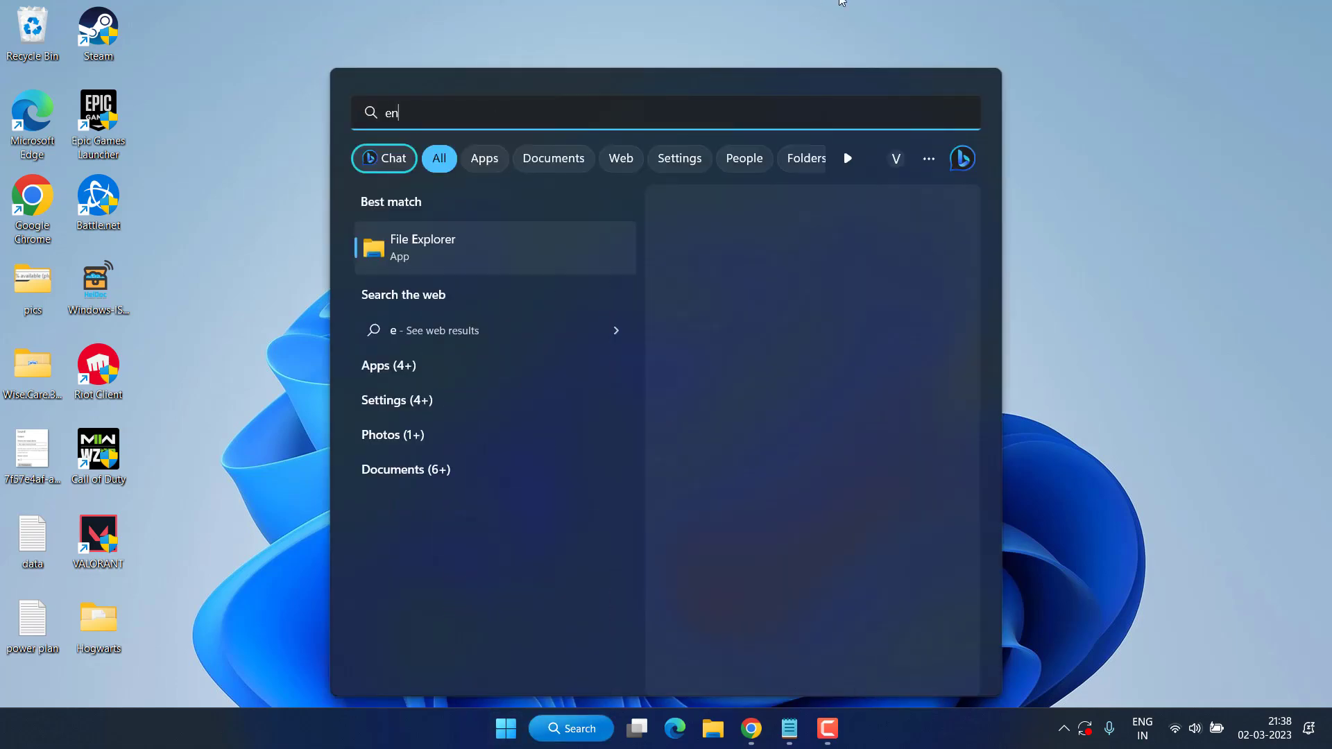
pyautogui.write('vironment')
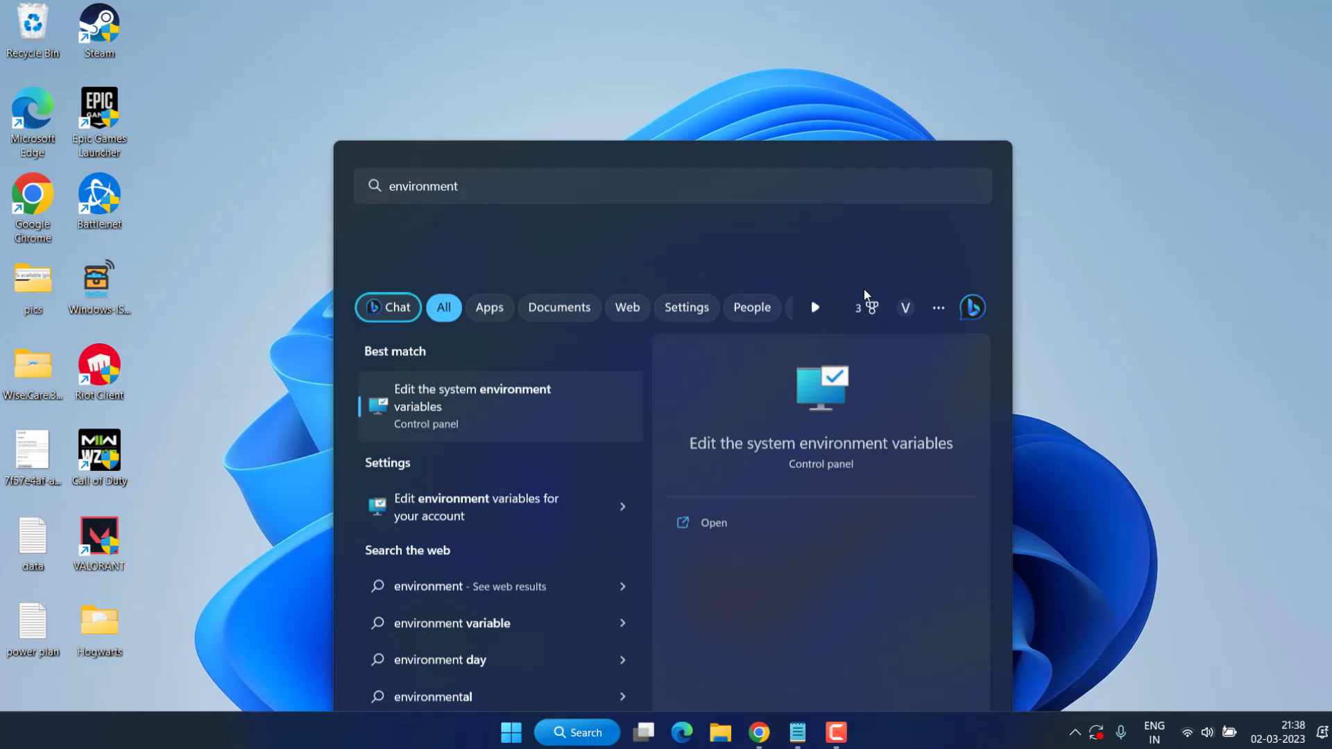
pyautogui.click(856, 296)
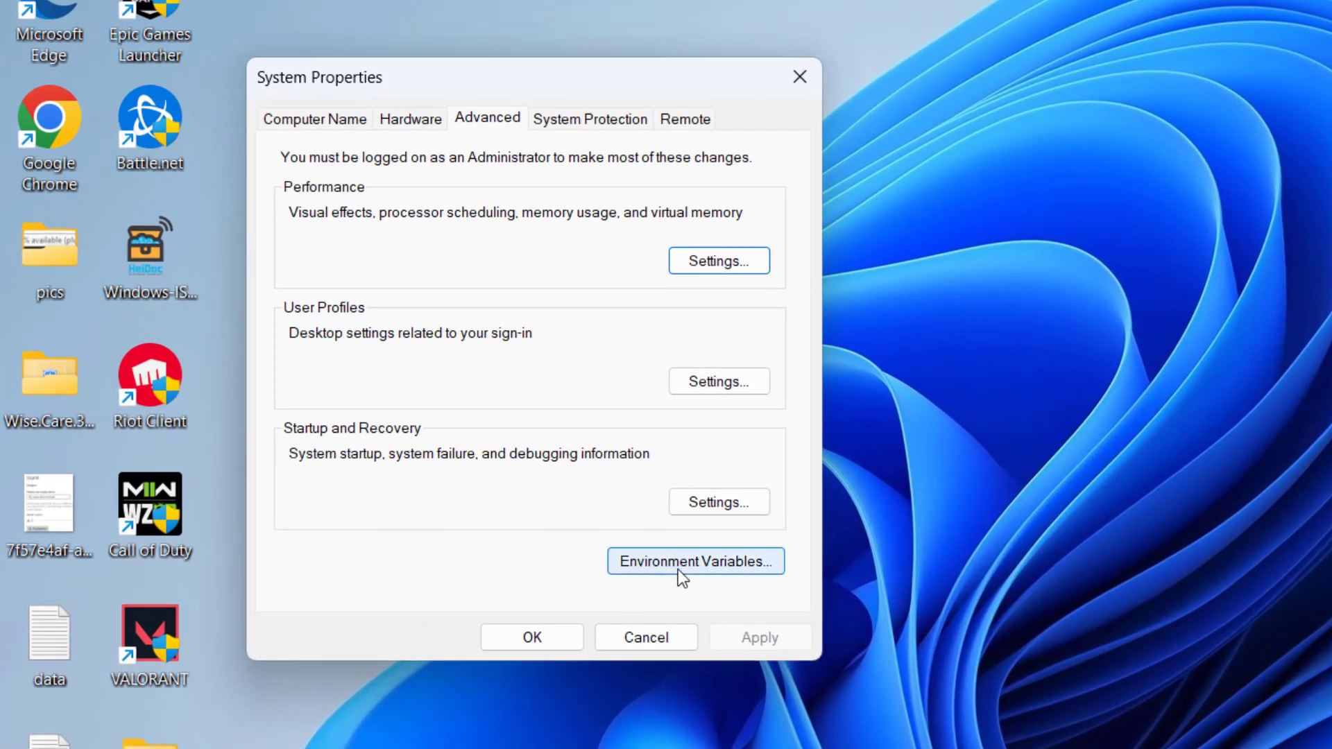
pyautogui.click(717, 569)
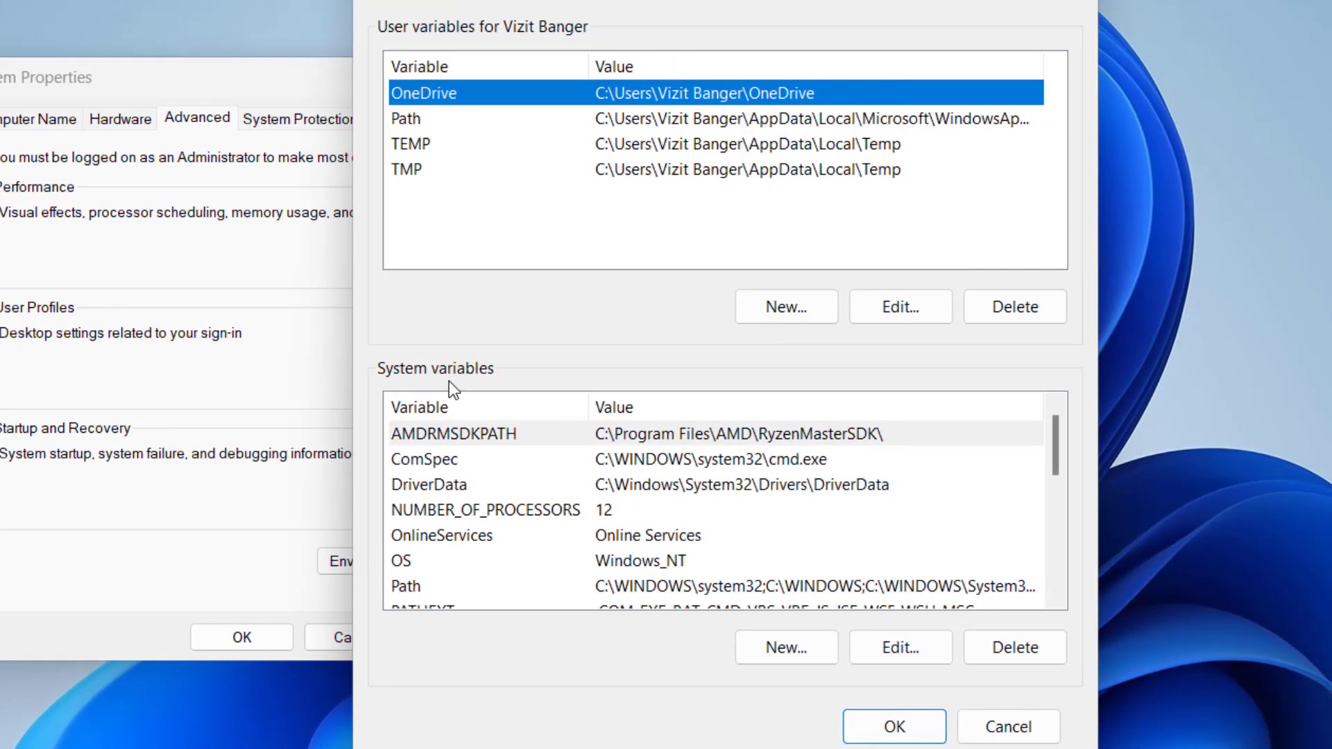
pyautogui.click(785, 647)
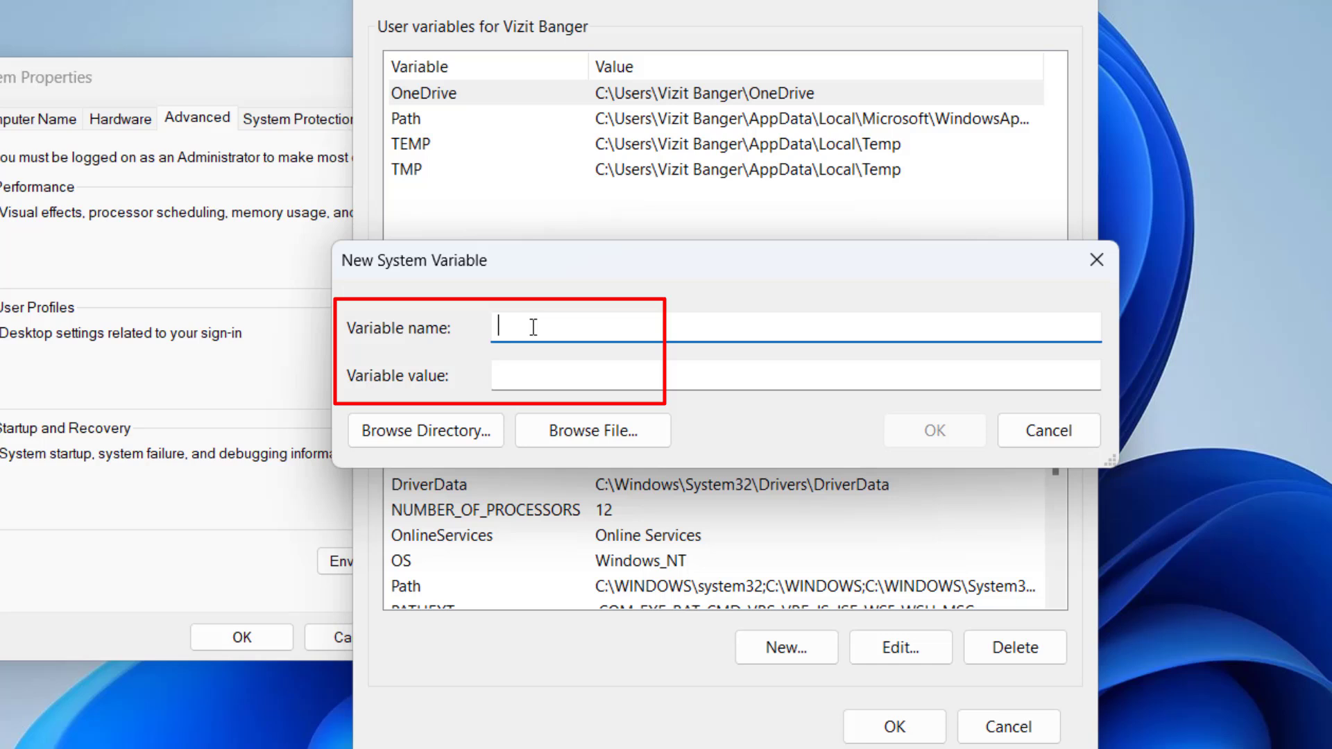
pyautogui.write('OPENSSL_ia32cap')
pyautogui.click(551, 383)
pyautogui.write('~0x200000200000000')
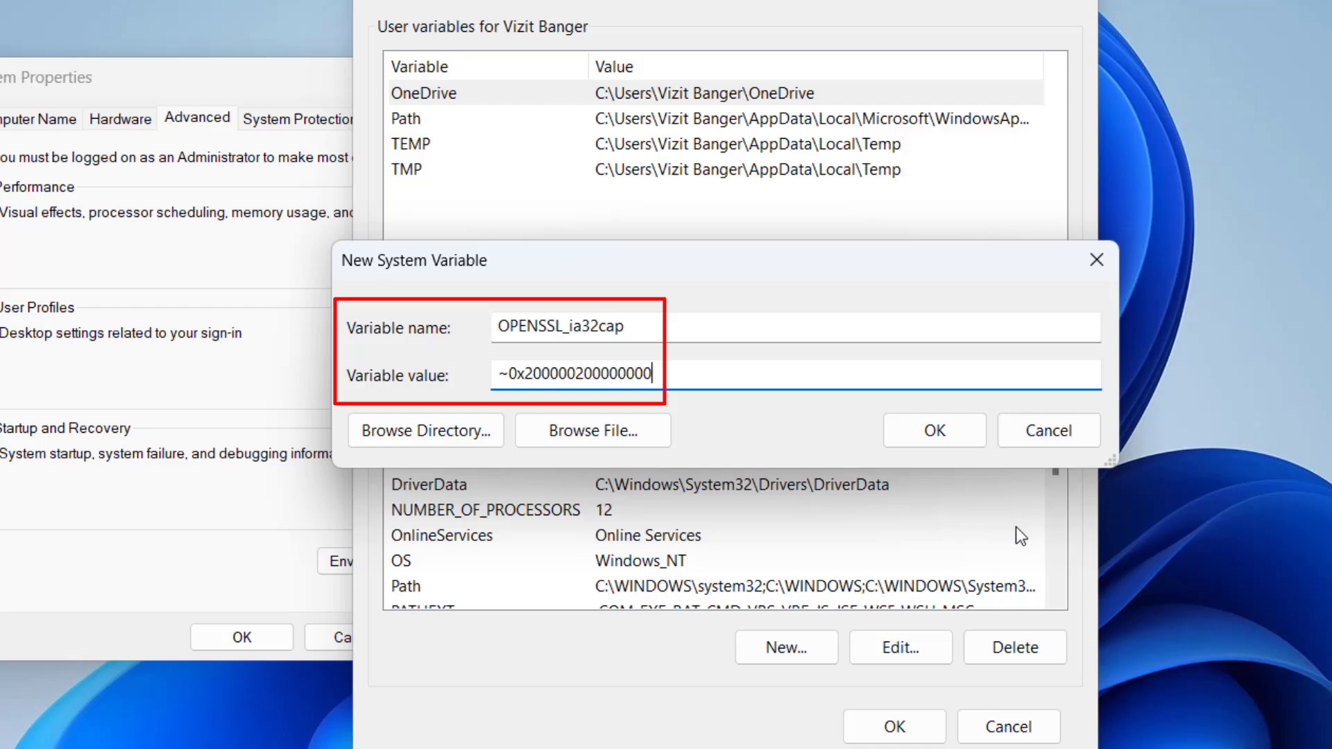
pyautogui.click(953, 430)
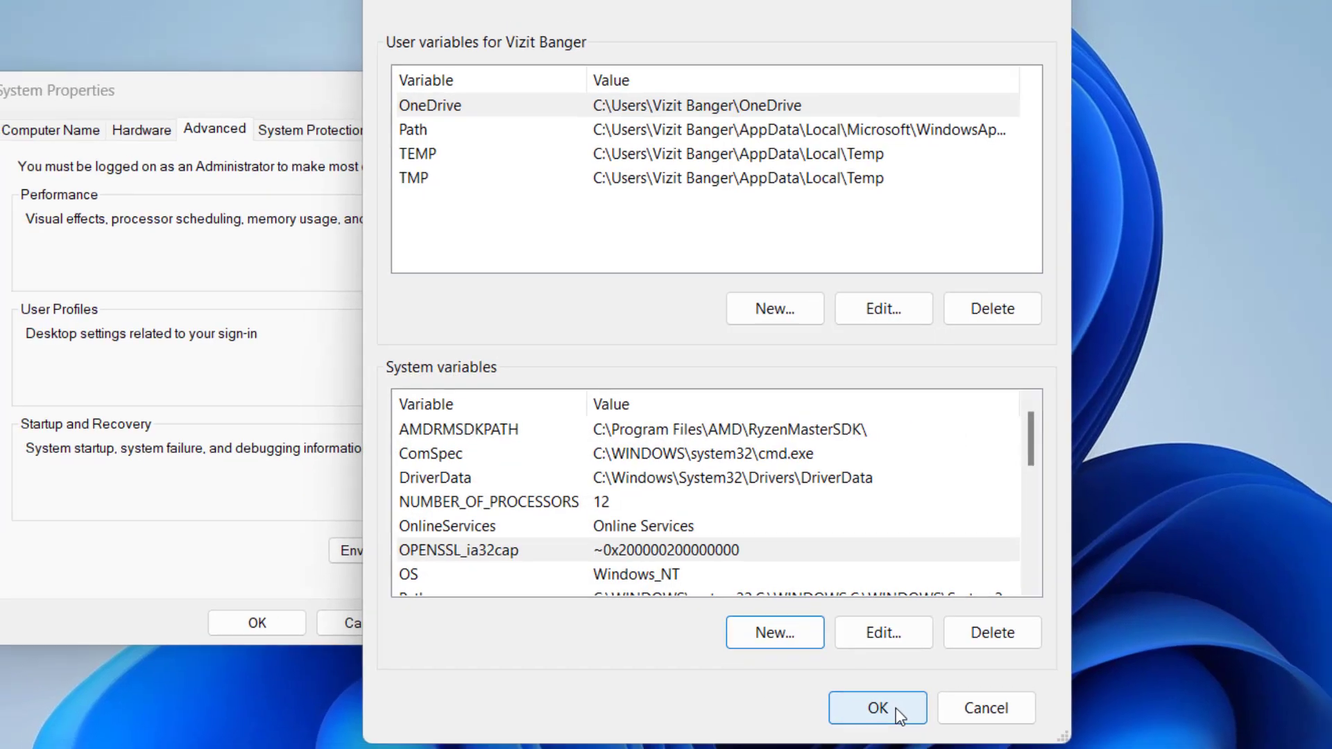
pyautogui.click(895, 709)
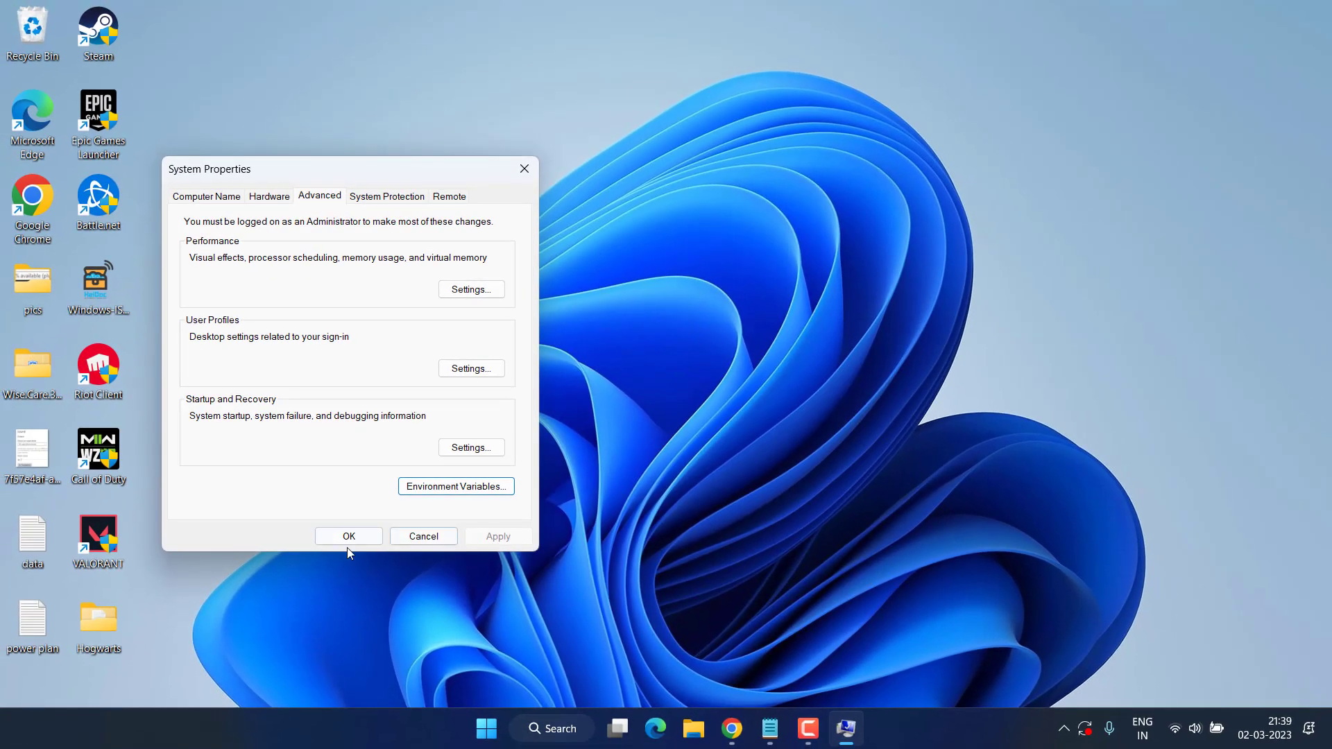
pyautogui.click(343, 542)
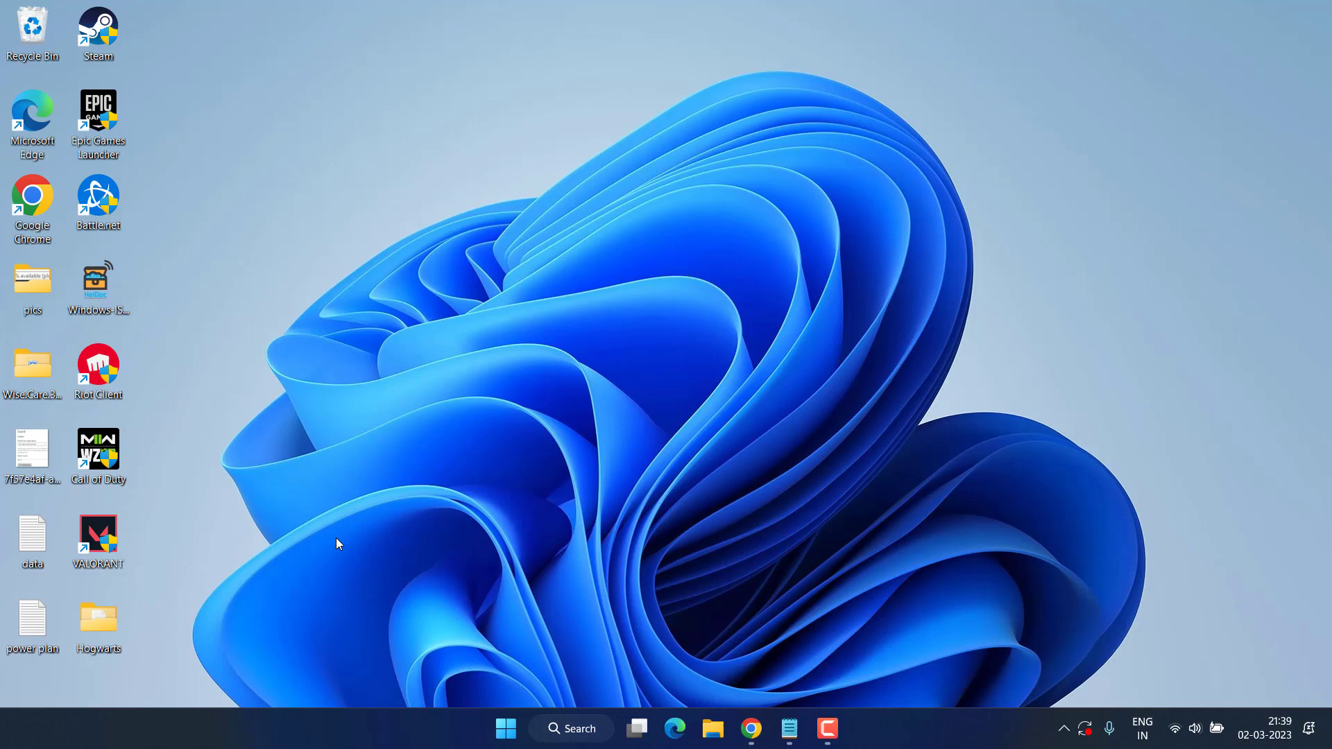
# In the VALORANT shortcut's Compatibility settings, enable Run as administrator and Disable fullscreen optimizations.
pyautogui.rightClick(98, 539)
pyautogui.click(151, 449)
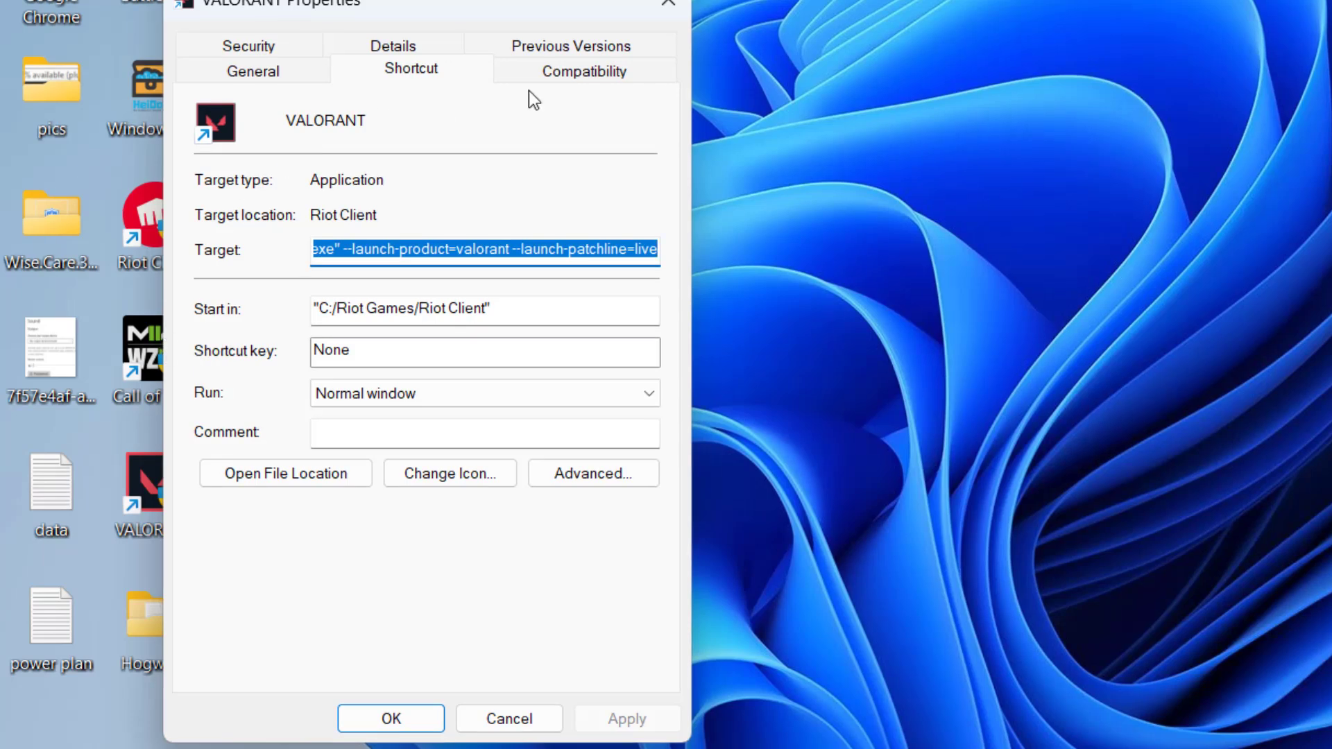
pyautogui.click(609, 80)
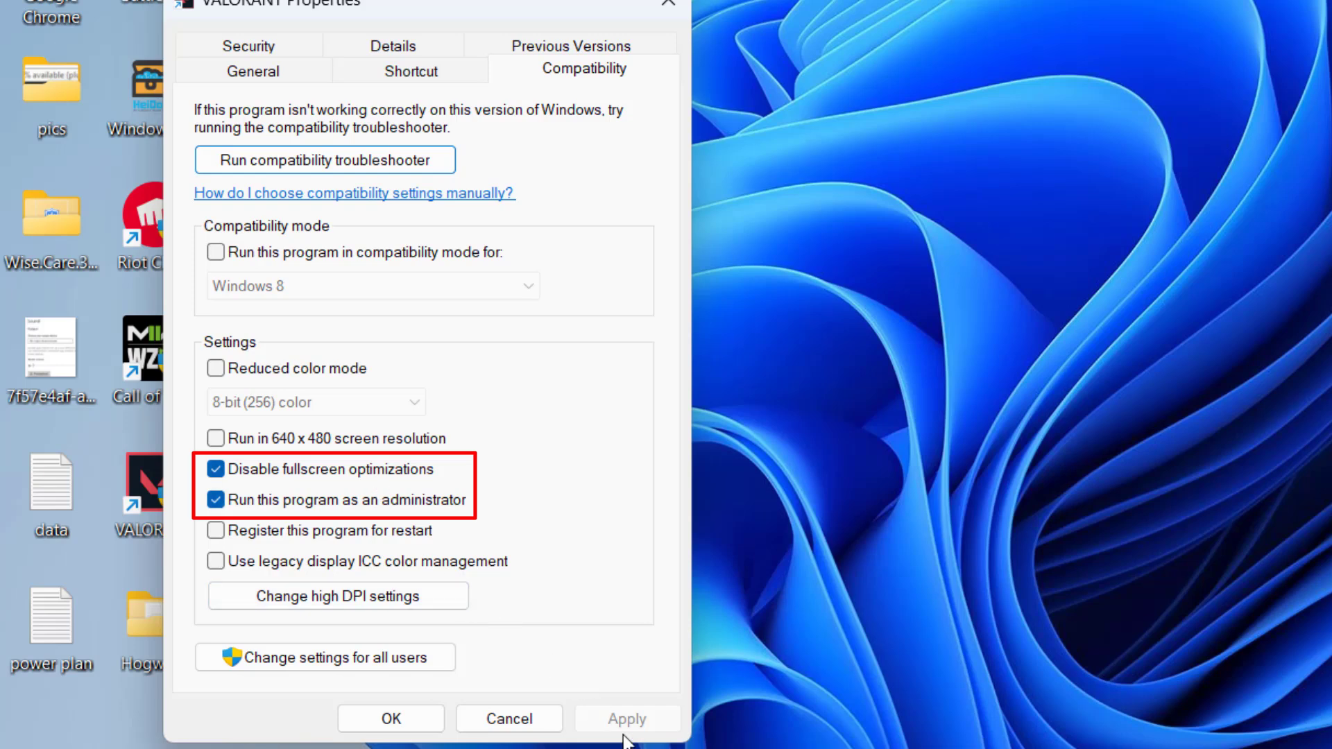
pyautogui.click(401, 718)
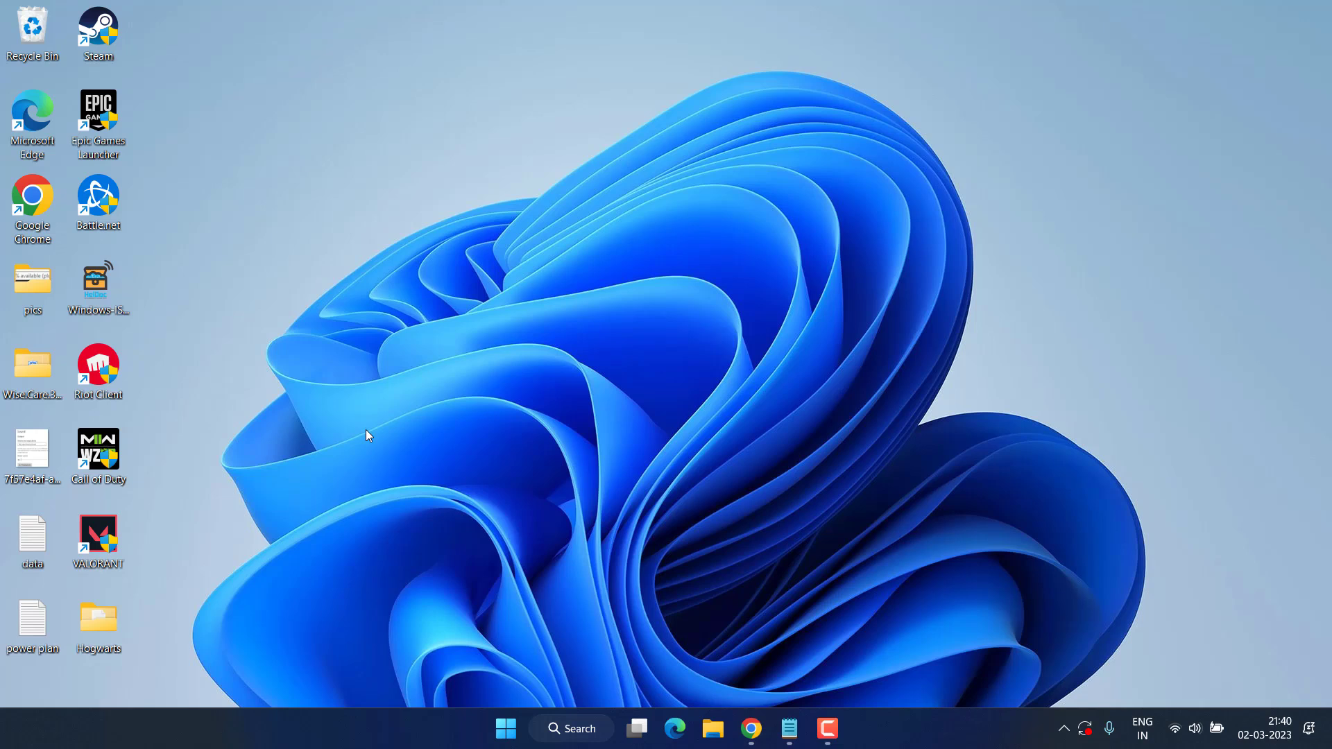
# Enter %localappdata% in the Run box to reach the local AppData folder.
pyautogui.press('F11')
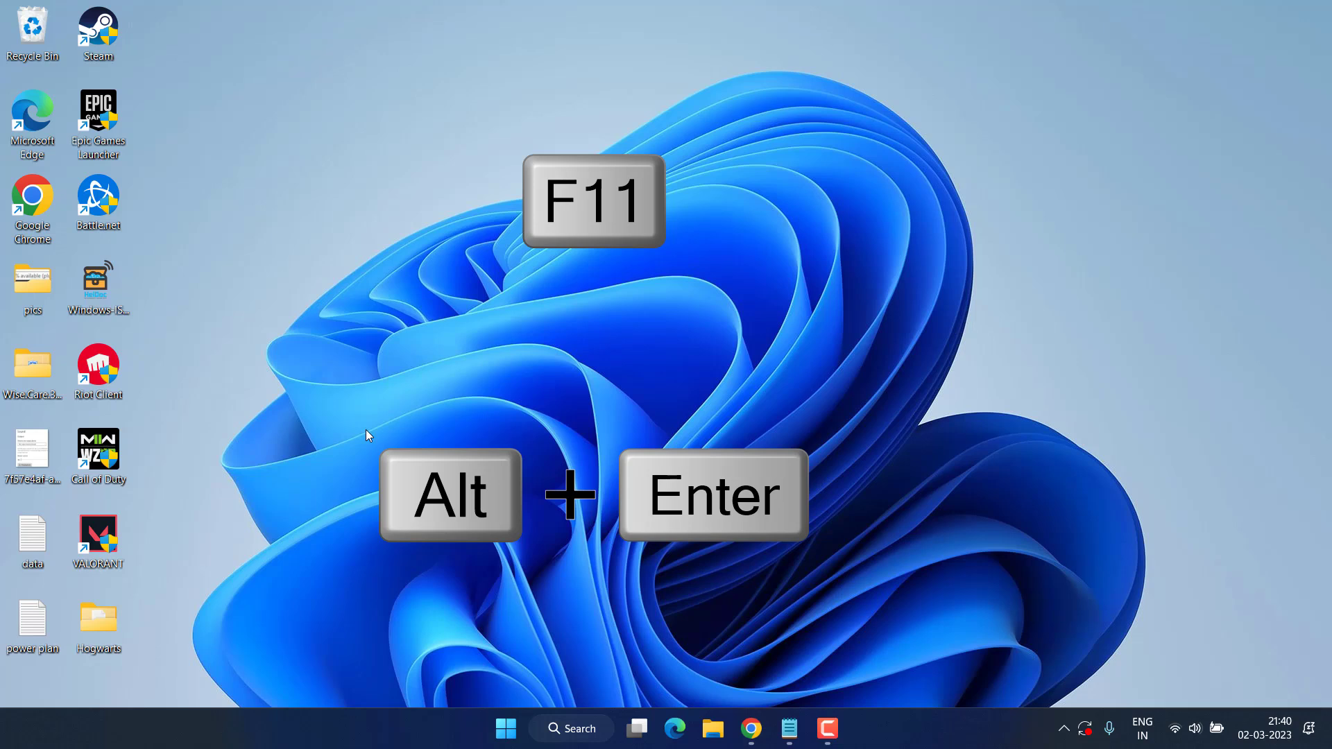
pyautogui.rightClick(505, 728)
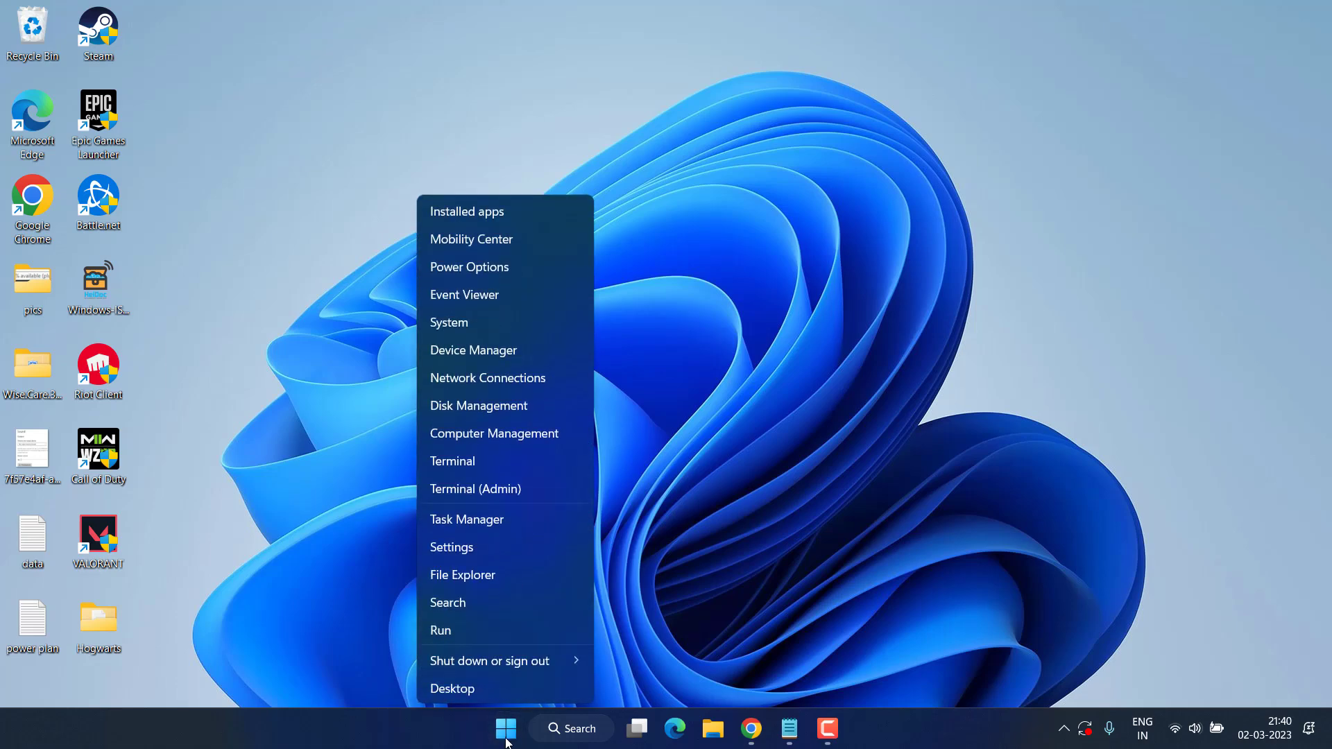
pyautogui.click(479, 628)
pyautogui.write('%')
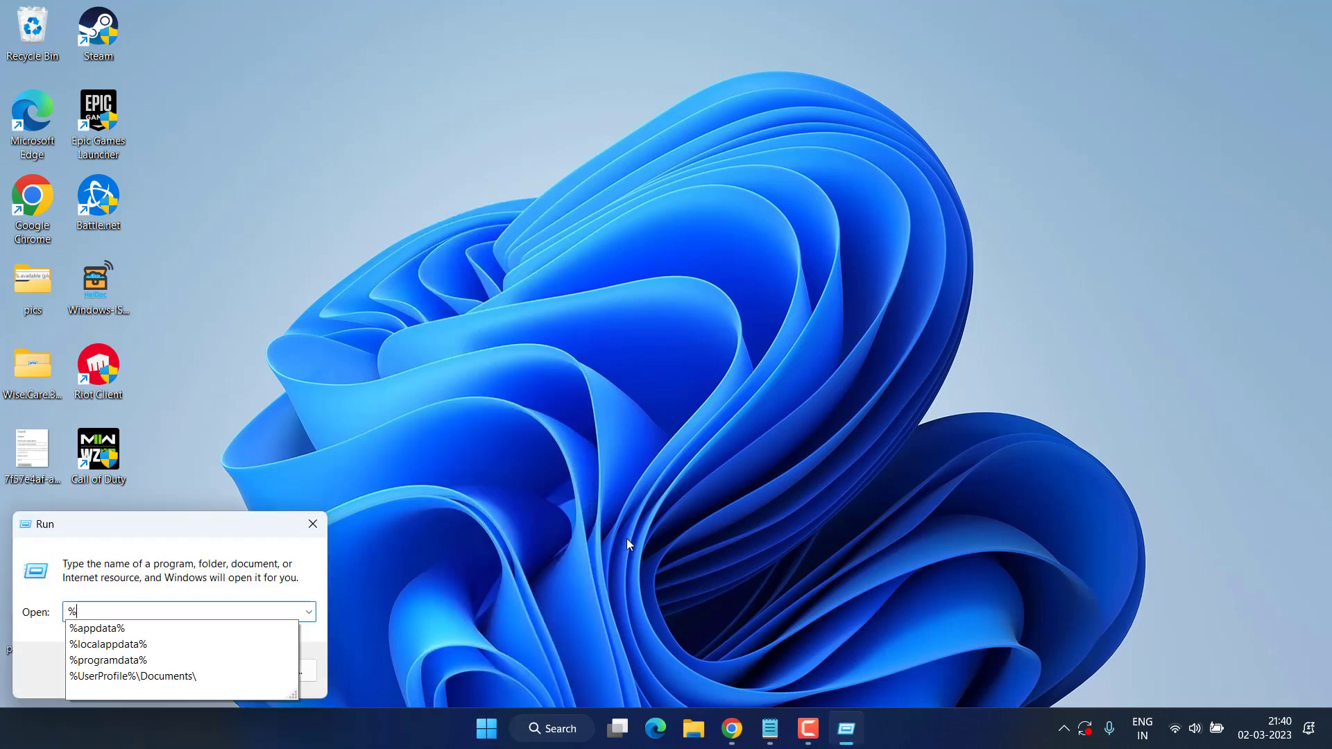
pyautogui.press('Down')
pyautogui.press('Down')
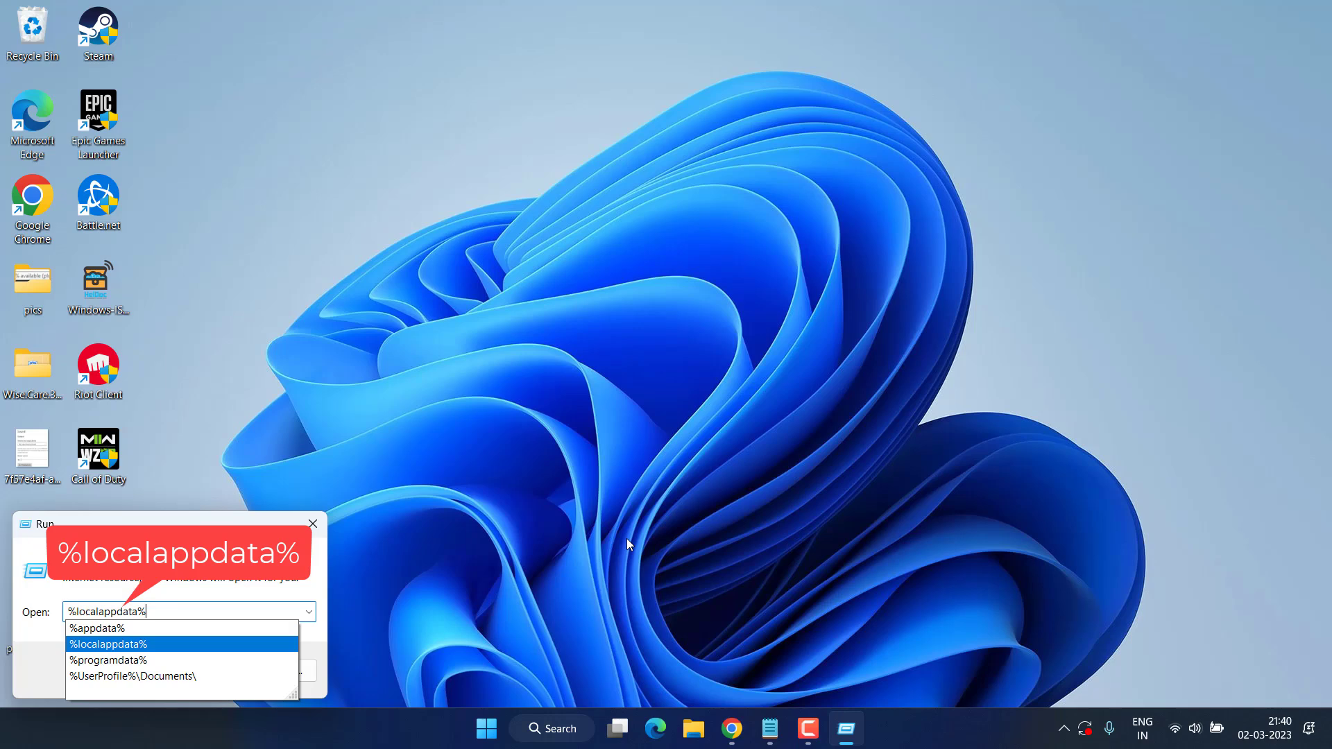
# Navigate into AppData Local > VALORANT > Saved.
pyautogui.press('Return')
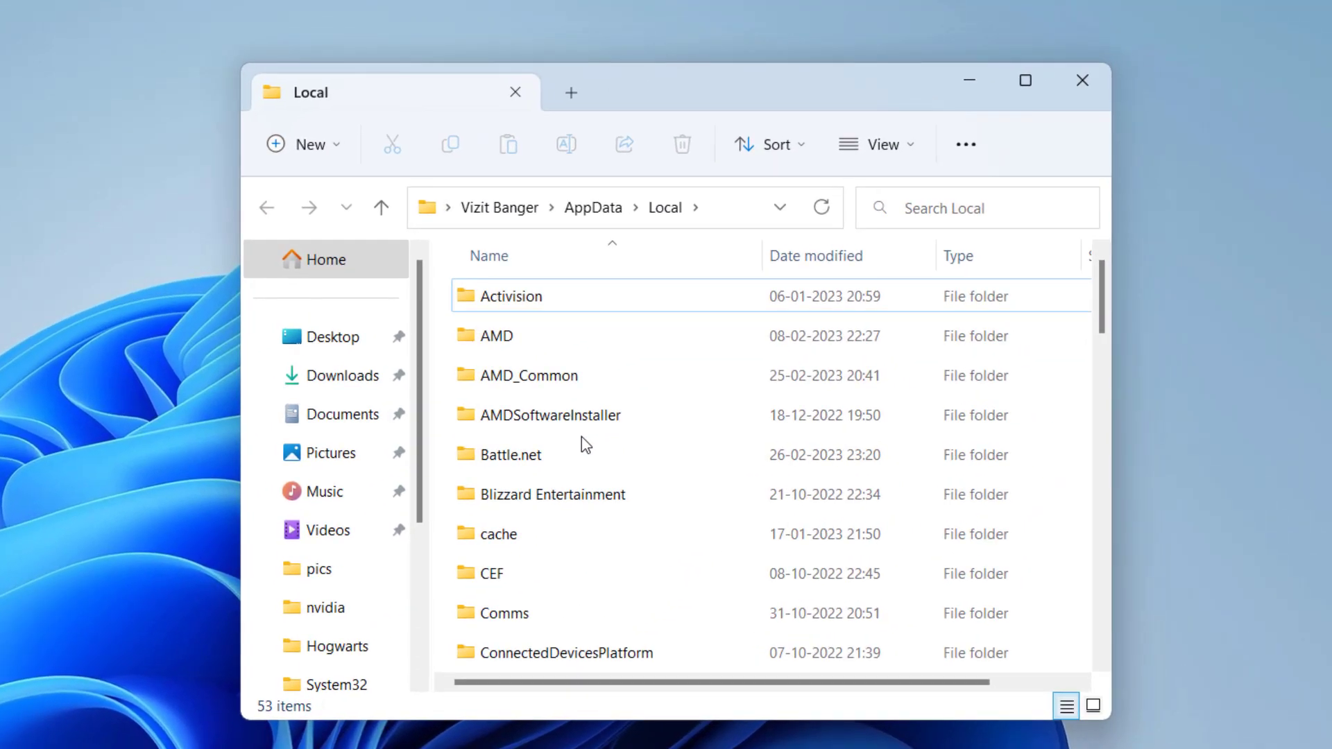
pyautogui.scroll(-15, 582, 447)
pyautogui.click(565, 446)
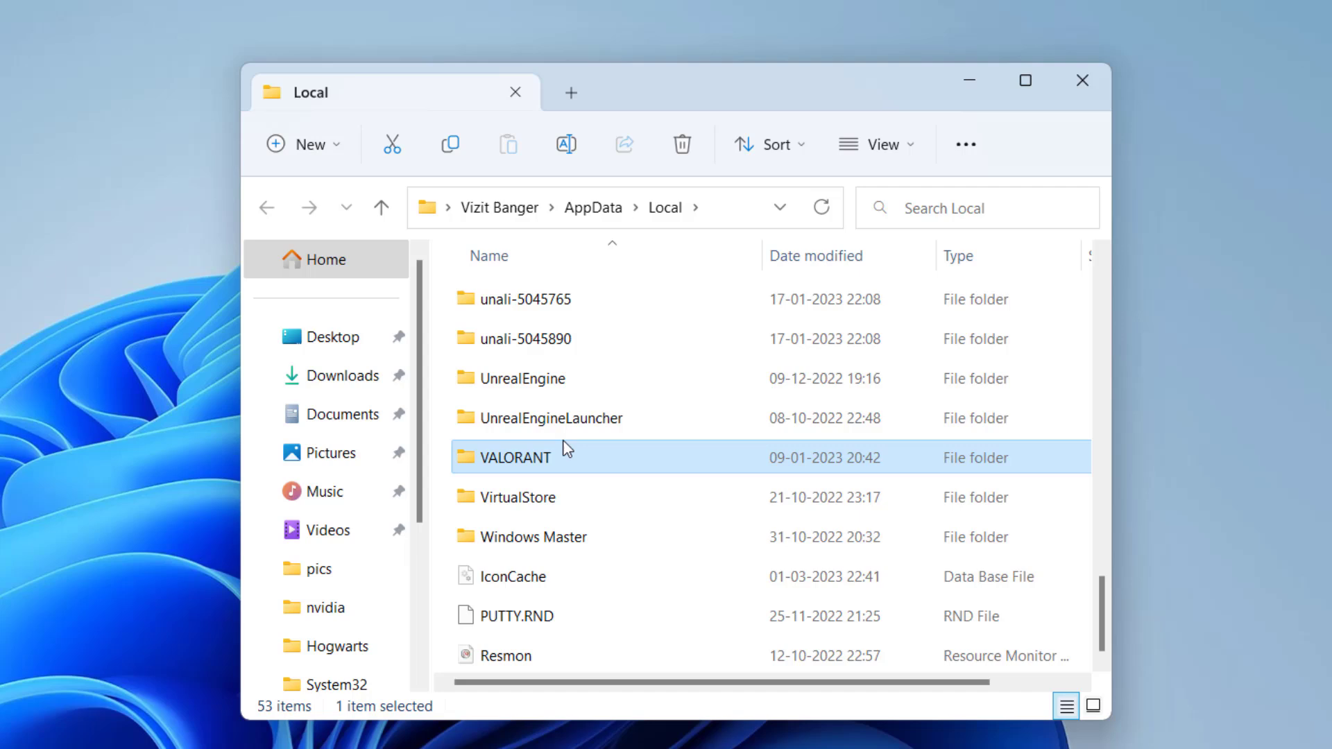
pyautogui.doubleClick(552, 461)
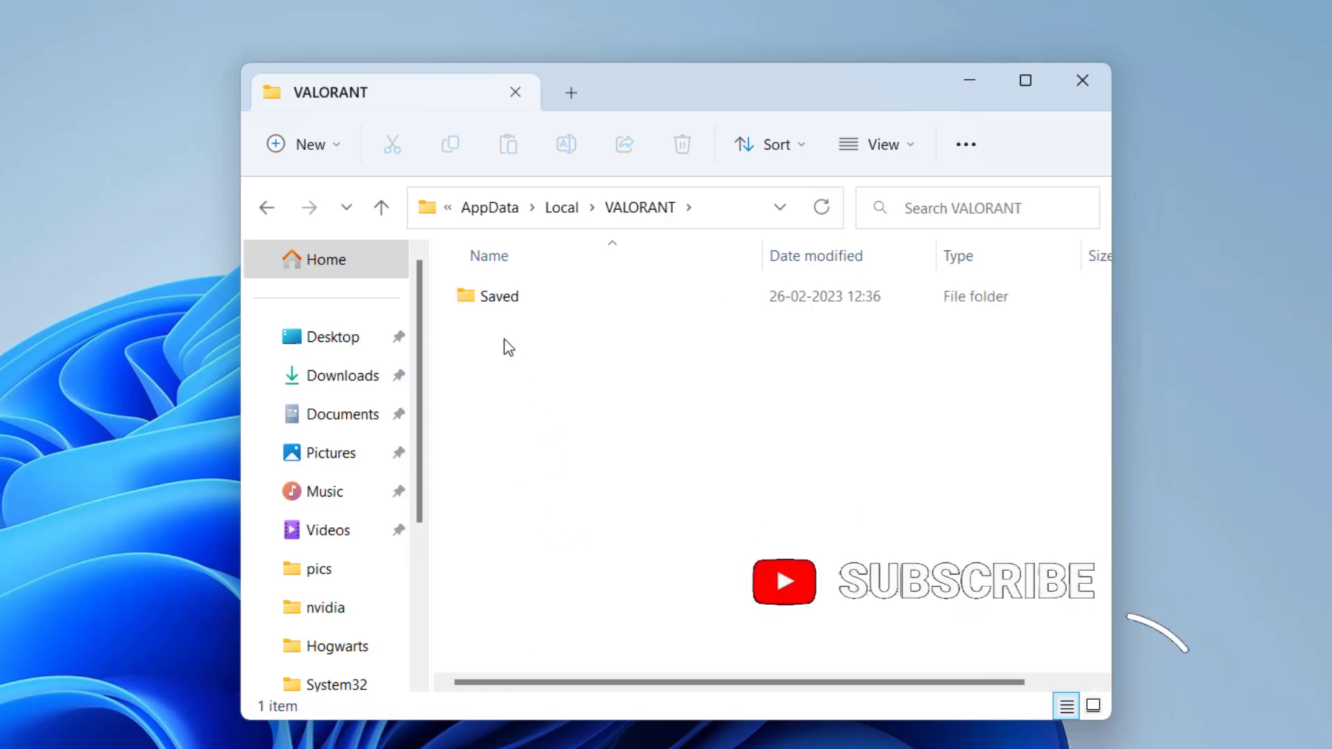
pyautogui.doubleClick(500, 300)
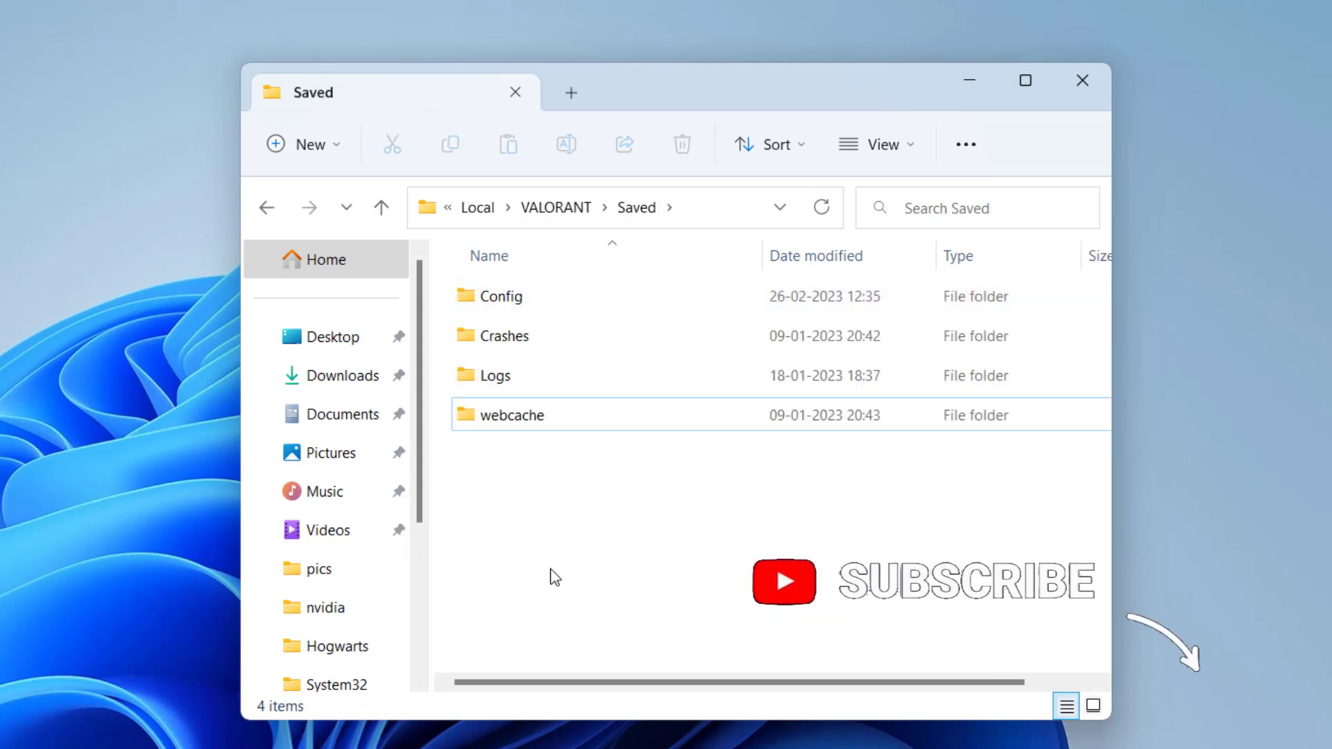
# Select the Config and webcache folders together and delete them.
pyautogui.click(497, 298)
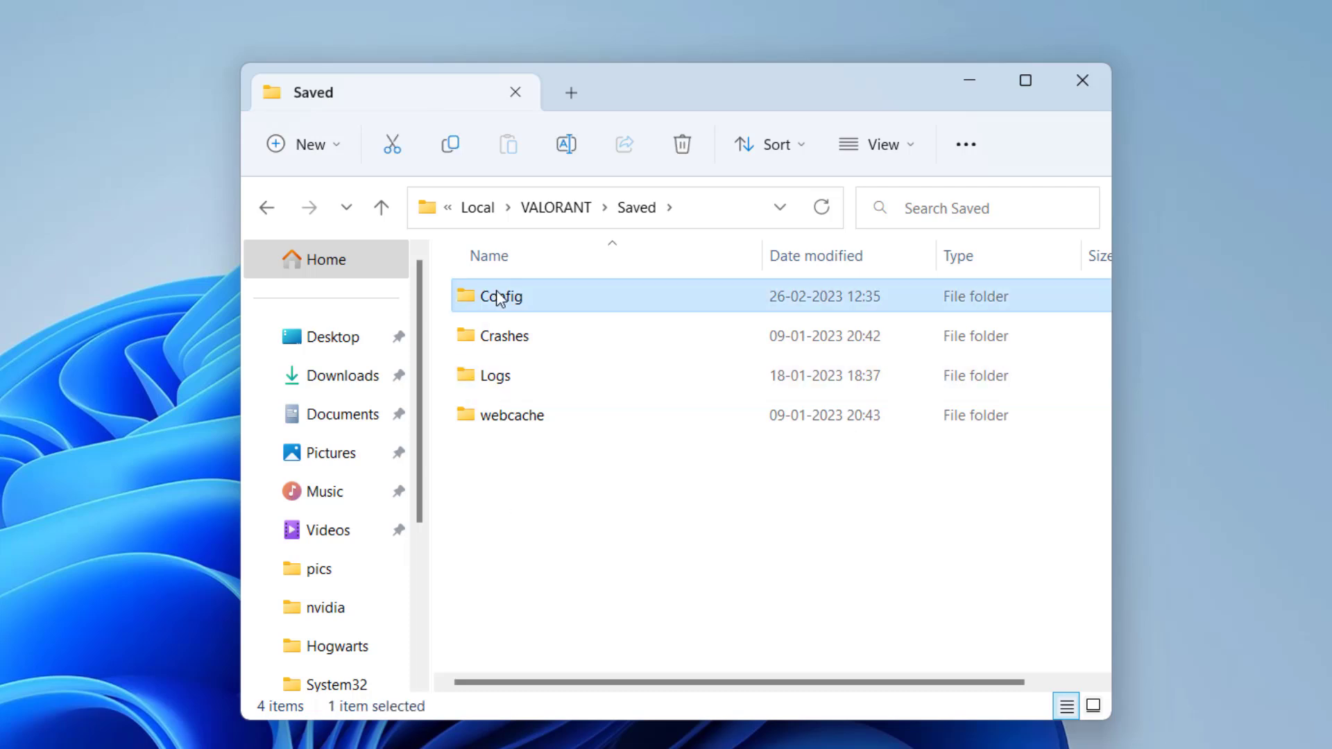
pyautogui.keyDown('ctrl'); pyautogui.click(507, 422); pyautogui.keyUp('ctrl')
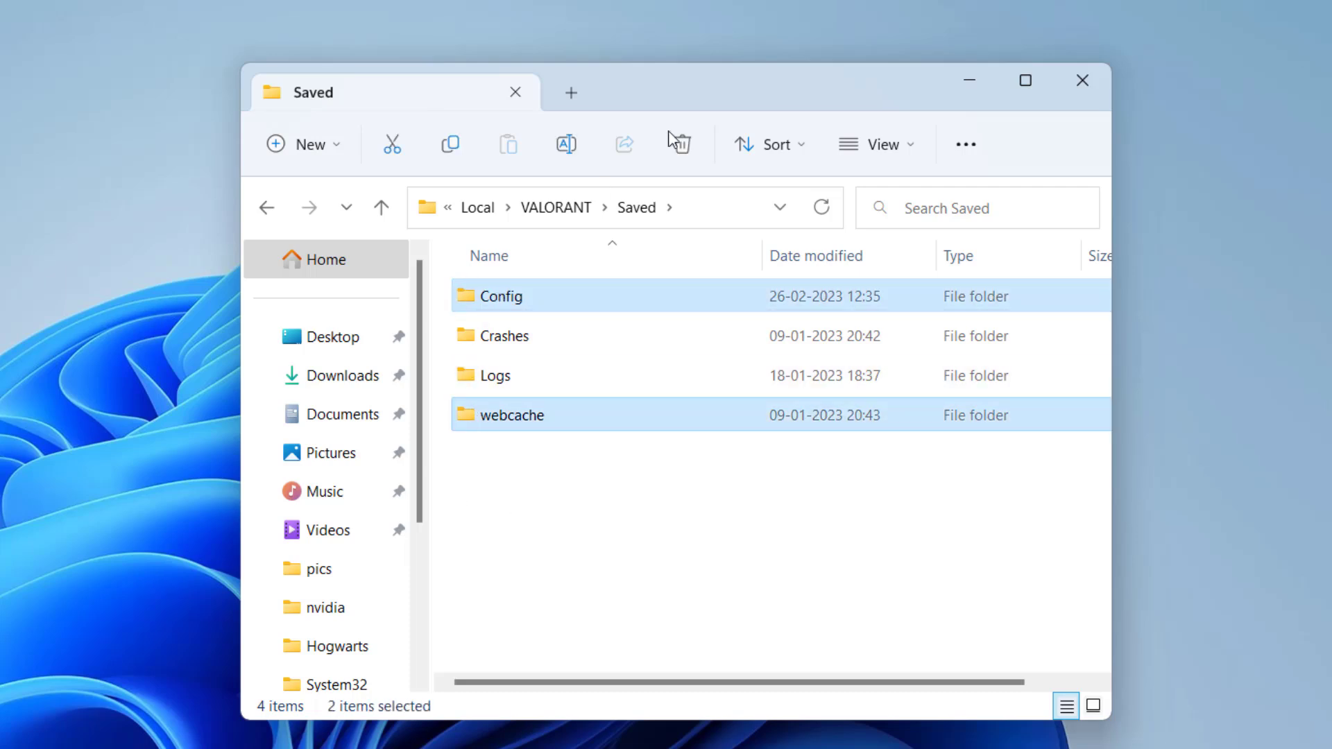
pyautogui.rightClick(536, 421)
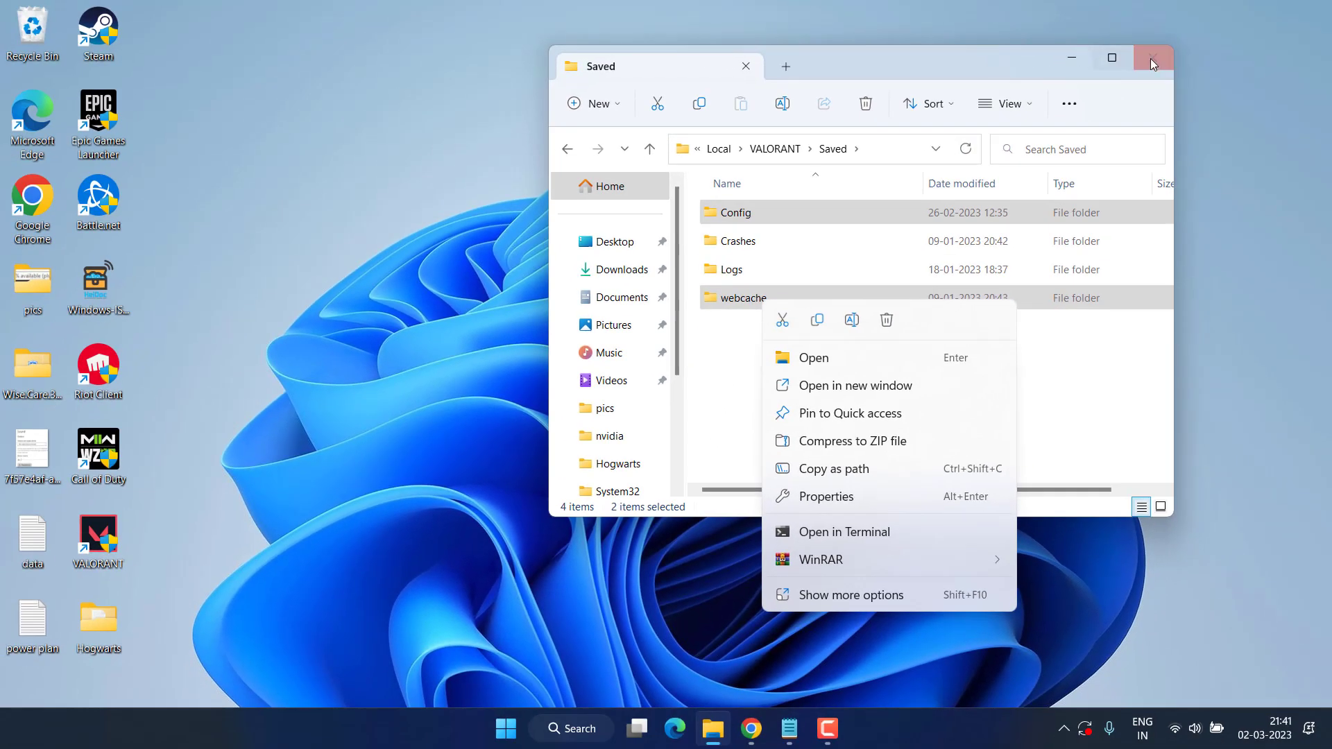
pyautogui.click(1150, 58)
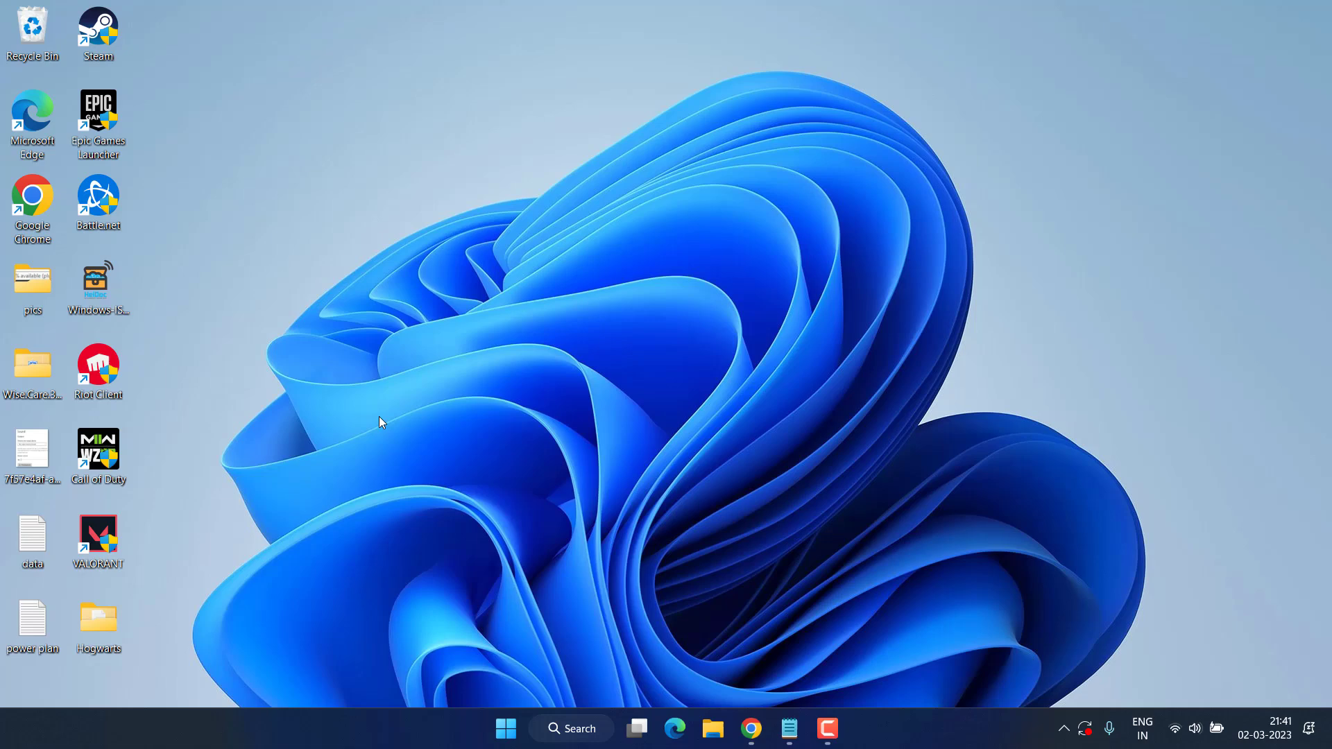
# Restore Chrome to the Guru3D MSI Afterburner 4.6.5 (Beta 4) page and highlight its title.
pyautogui.click(751, 729)
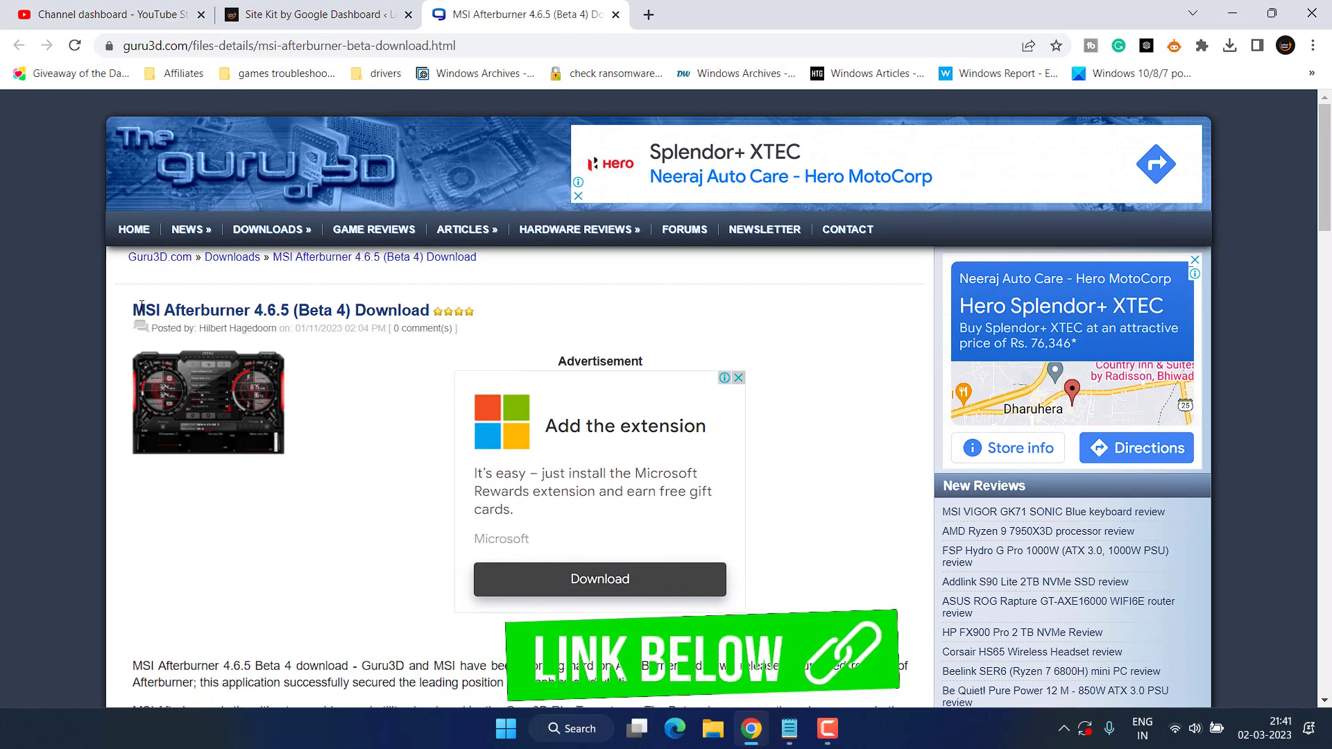
pyautogui.moveTo(135, 309); pyautogui.dragTo(436, 313)
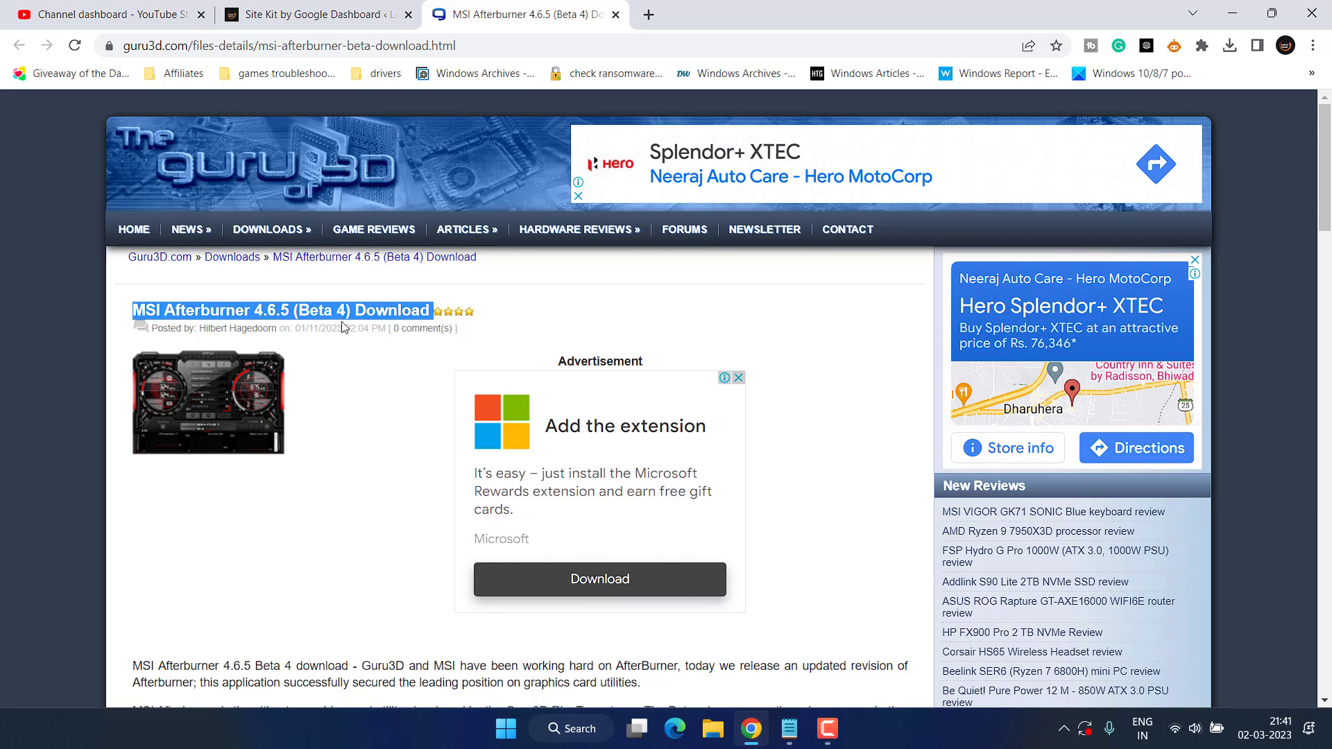
pyautogui.click(360, 373)
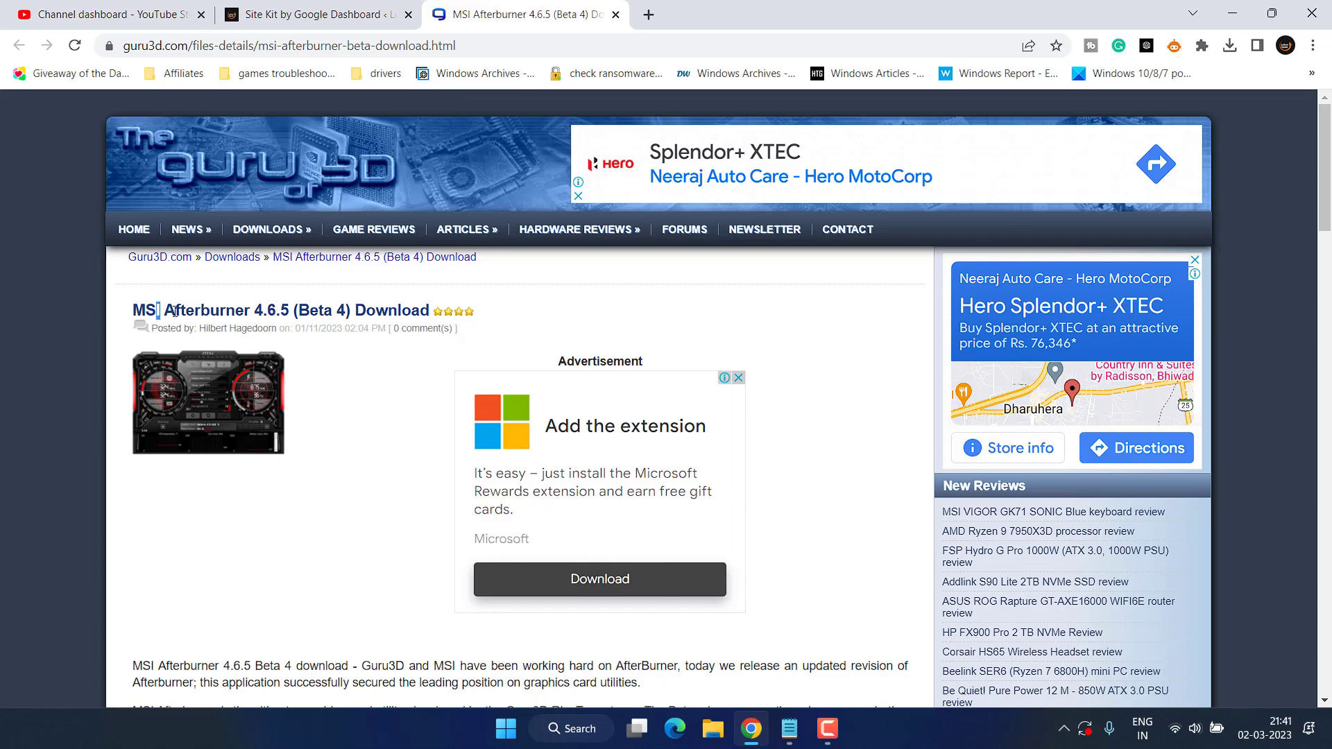
pyautogui.moveTo(166, 312); pyautogui.dragTo(417, 313)
pyautogui.scroll(-8, 473, 464)
pyautogui.scroll(-10, 473, 461)
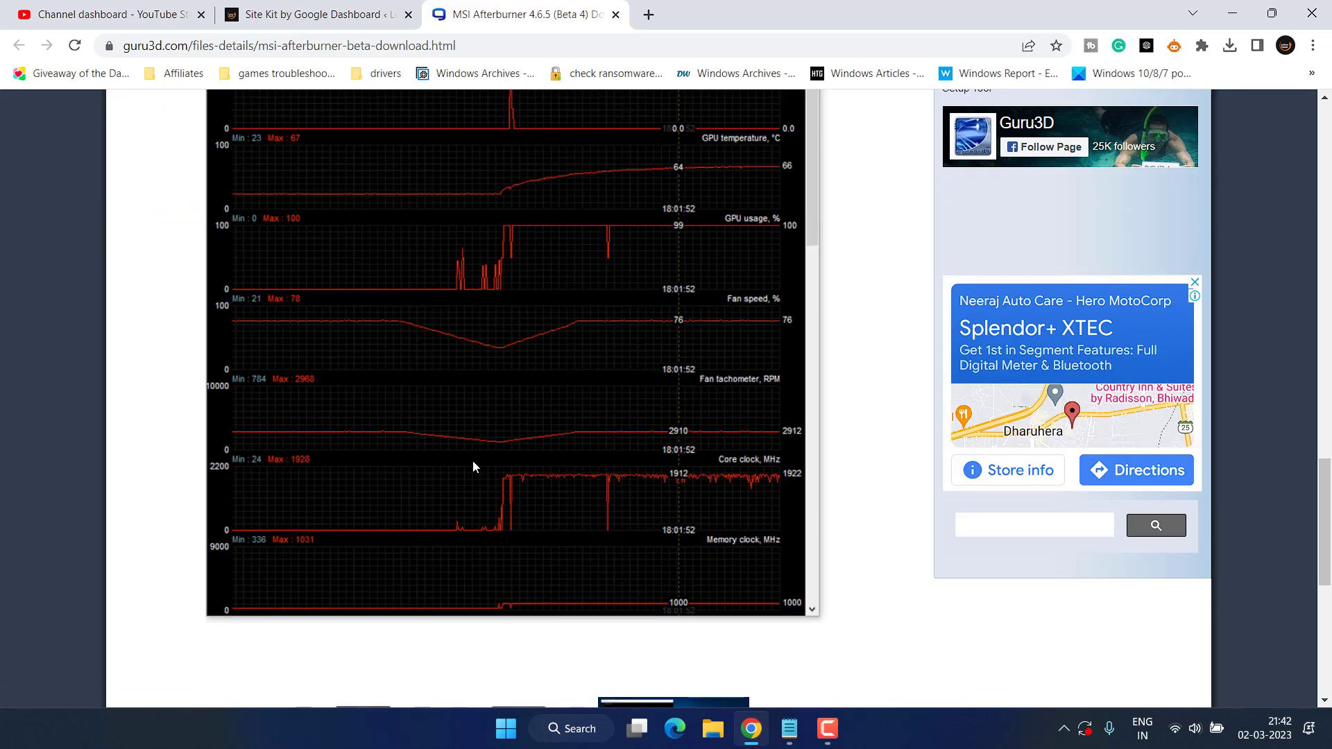
pyautogui.scroll(-10, 470, 463)
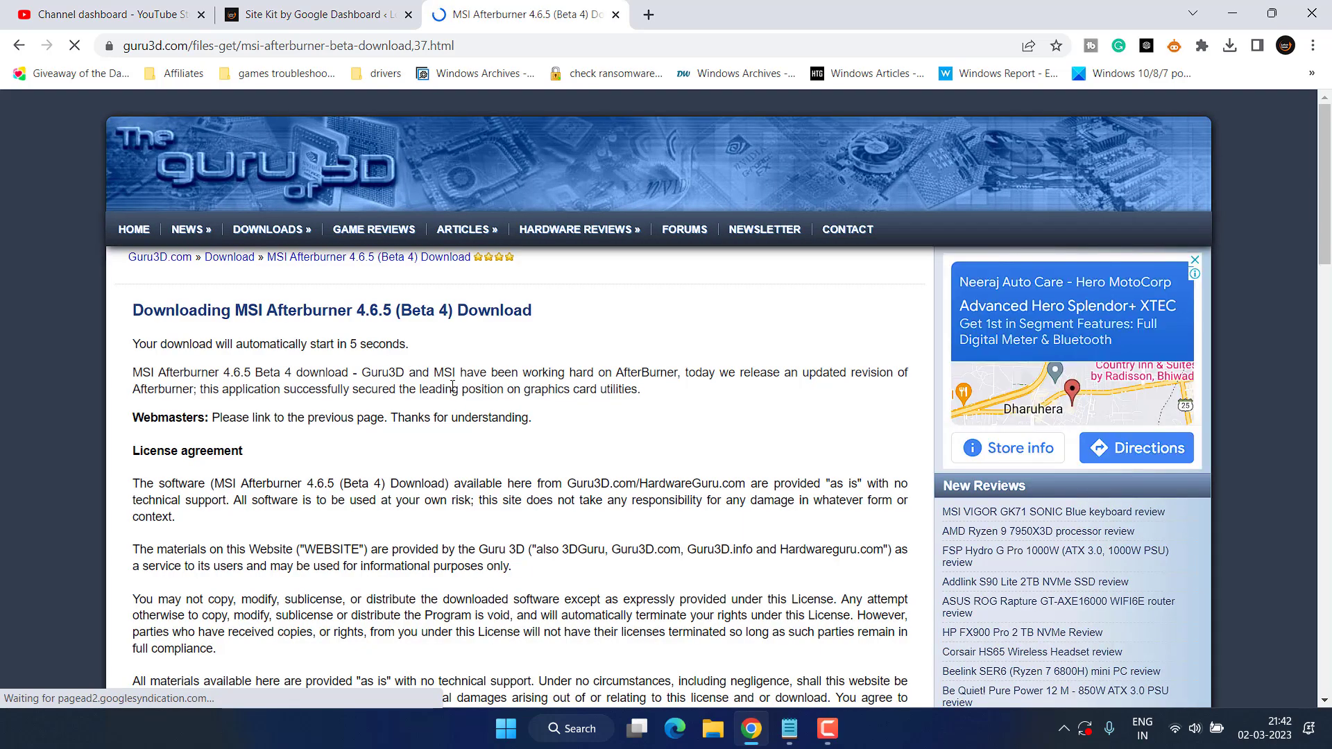
pyautogui.scroll(3, 440, 422)
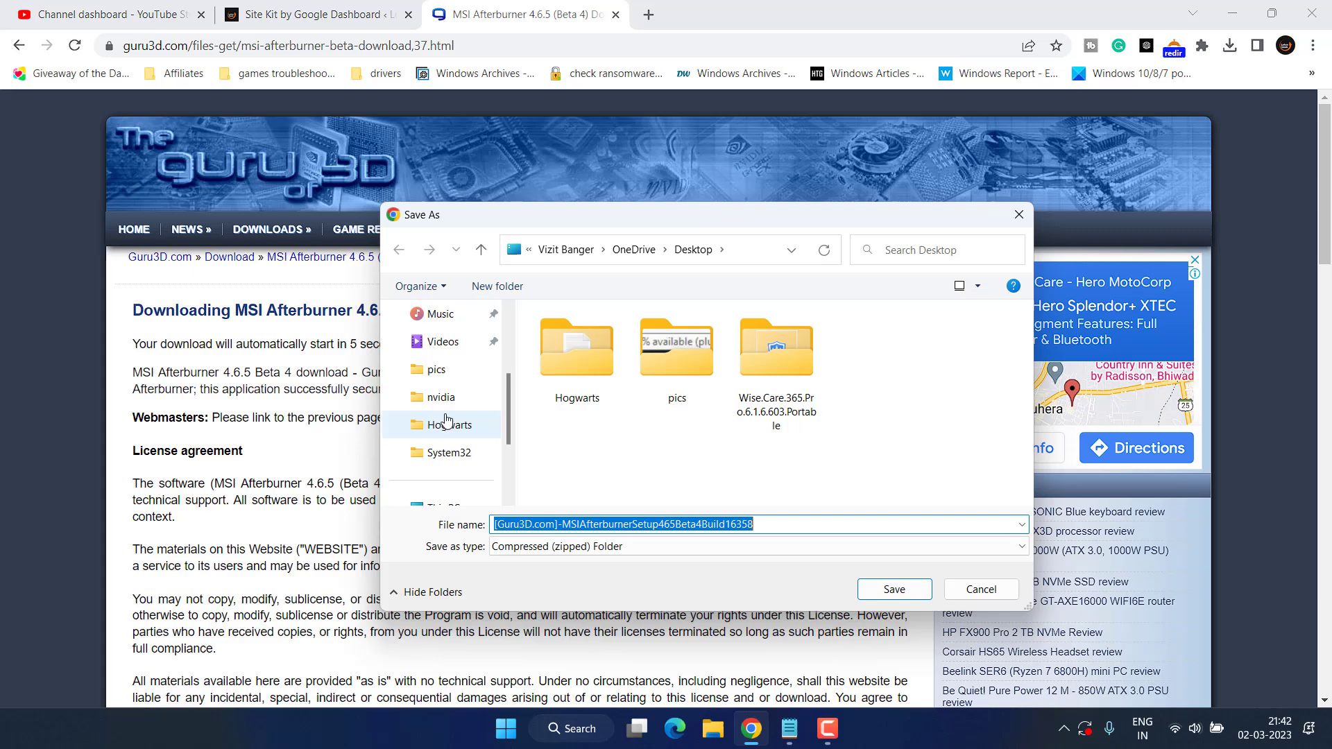
pyautogui.scroll(3, 435, 385)
# Save the MSI Afterburner setup archive to the Desktop.
pyautogui.click(437, 373)
pyautogui.click(880, 589)
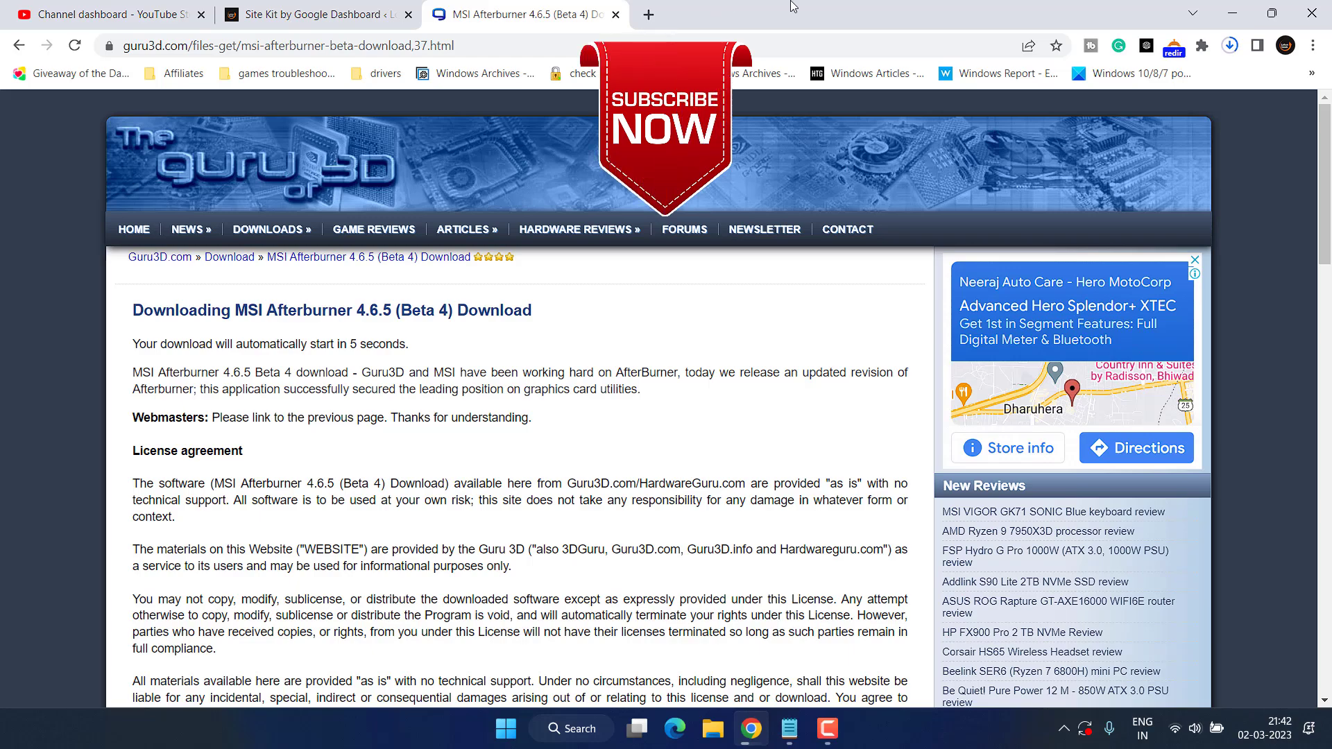
# Minimize Chrome to reveal the desktop with the downloaded archive.
pyautogui.click(1230, 13)
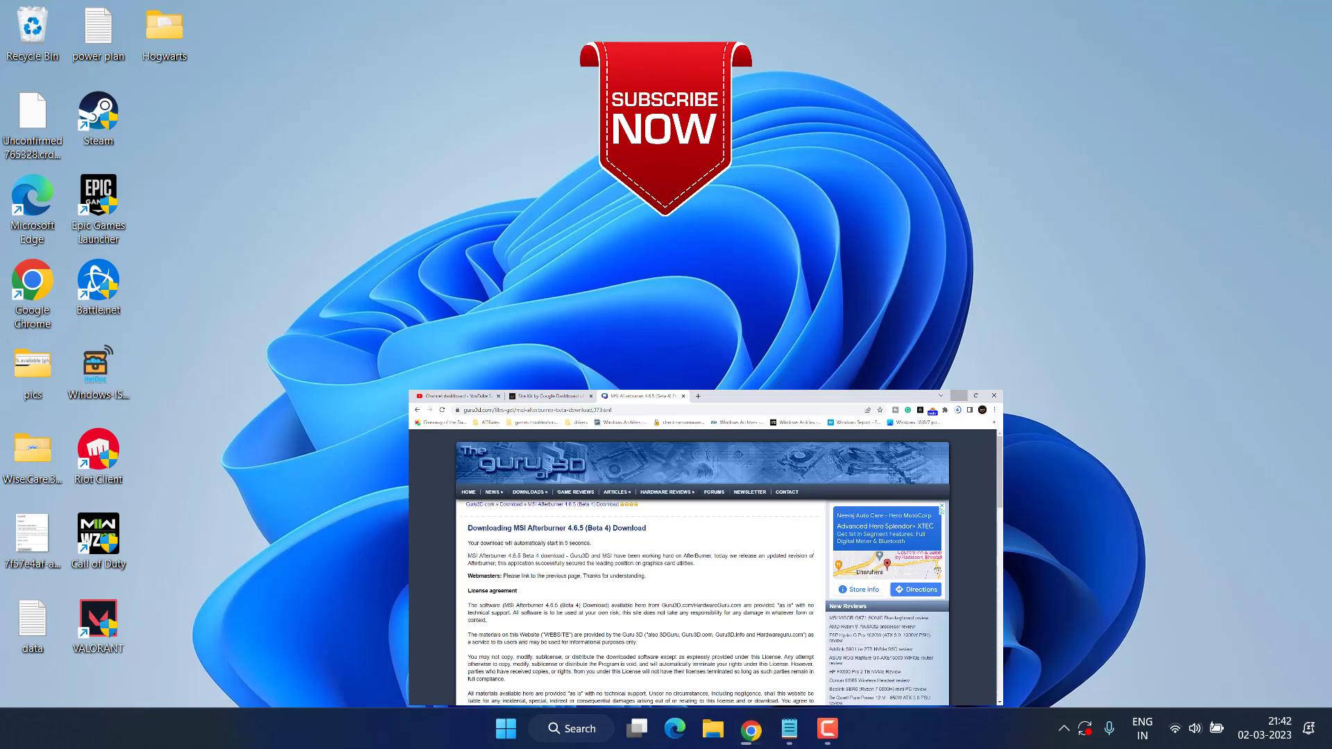